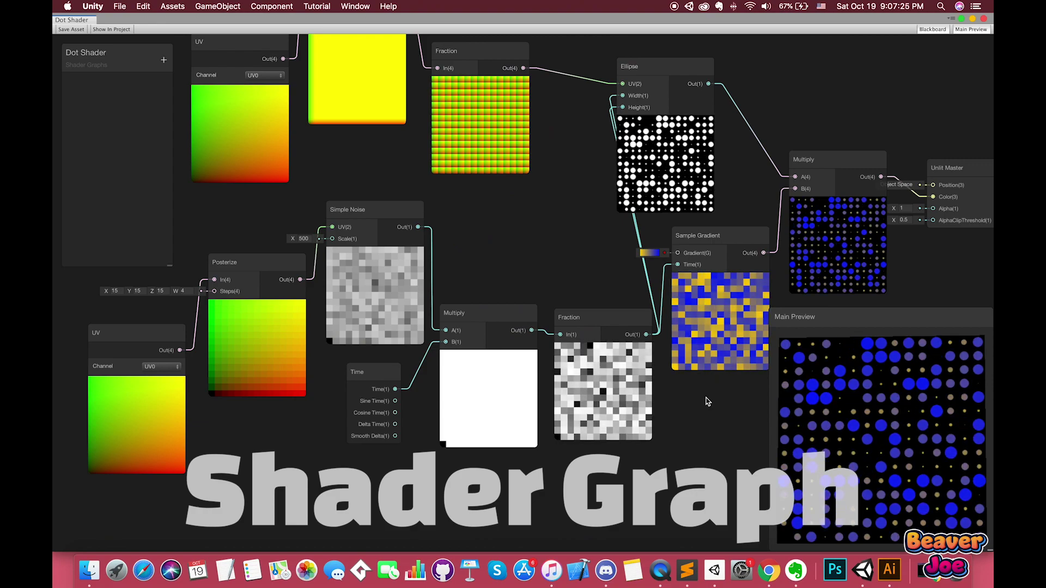
# Move the UV, Posterize, Simple Noise and Time nodes left and nudge the Multiply node into place
pyautogui.scroll(-3, 623, 384)
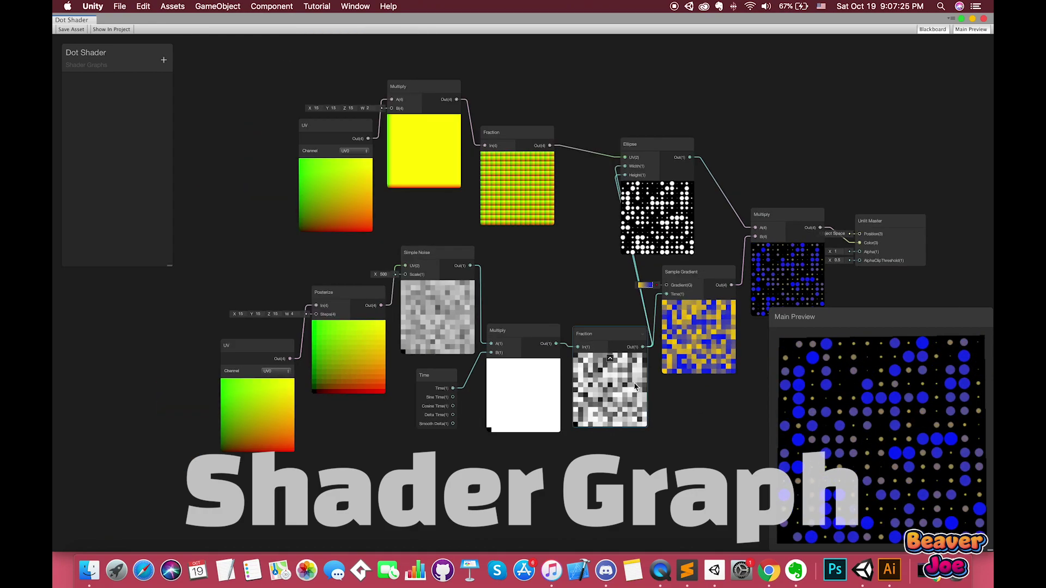
pyautogui.moveTo(253, 257); pyautogui.dragTo(381, 377)
pyautogui.moveTo(524, 333); pyautogui.dragTo(474, 317)
pyautogui.moveTo(604, 338); pyautogui.dragTo(565, 315)
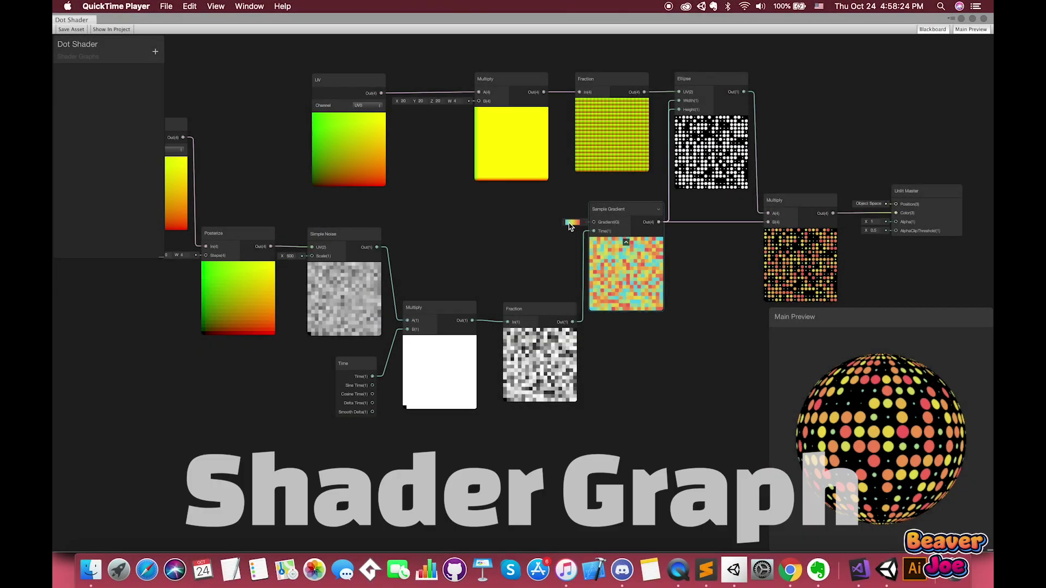
# Add a pink colour key at 25.6% to the Sample Gradient's gradient
pyautogui.click(571, 221)
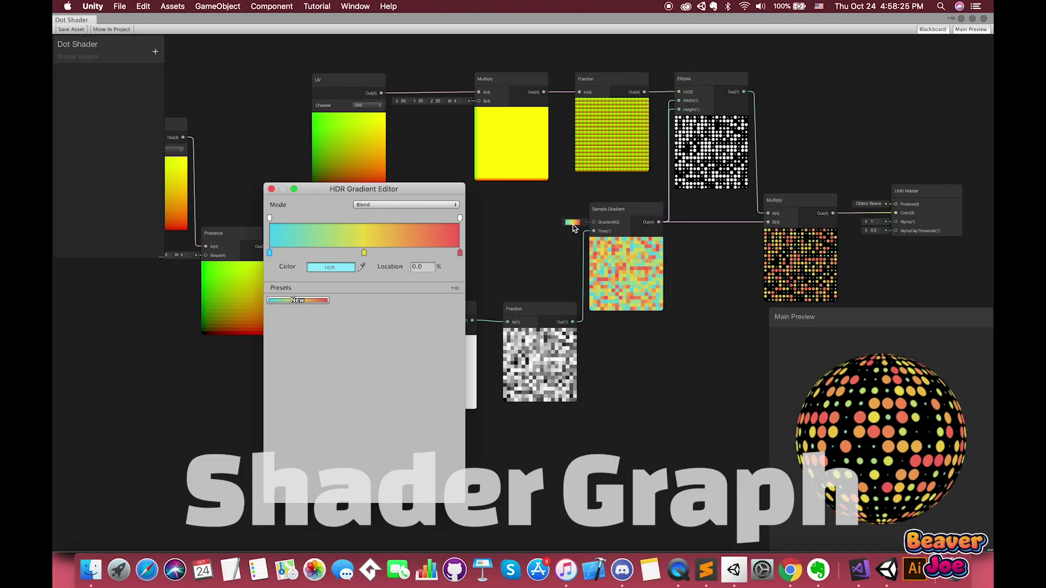
pyautogui.doubleClick(318, 254)
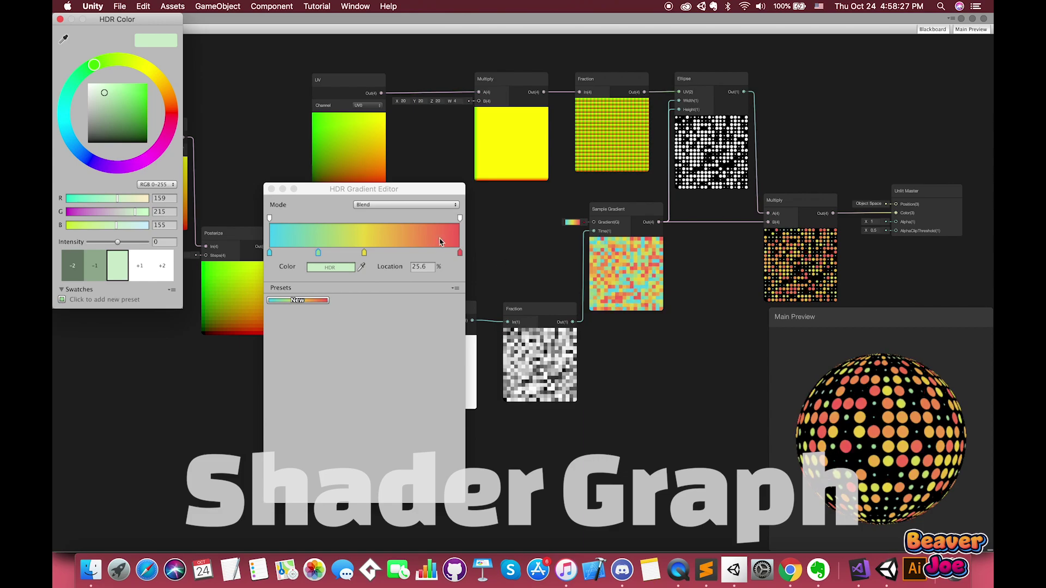
pyautogui.click(155, 151)
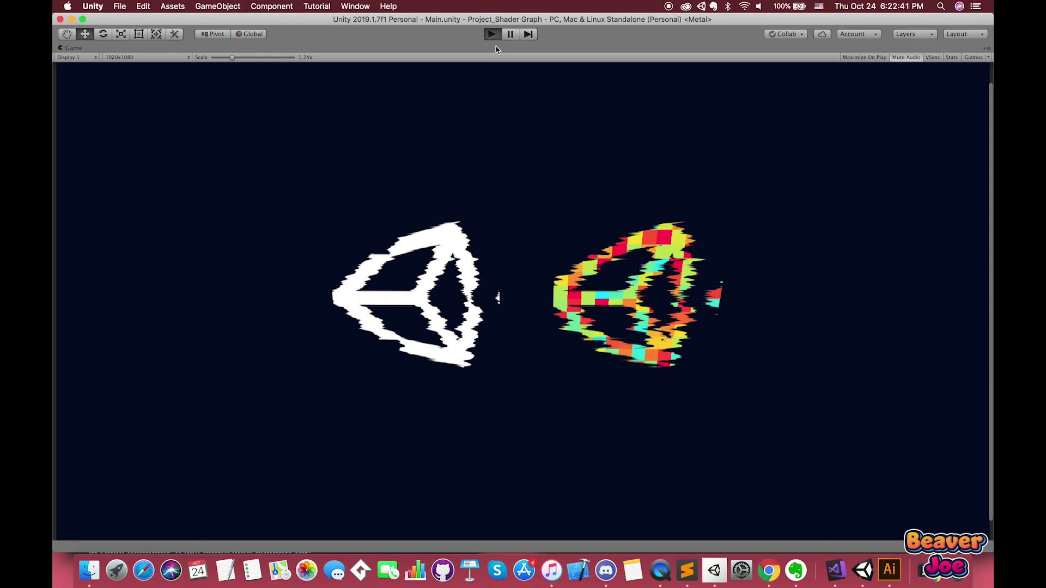
# Play the scene to preview the glitch-distorted Unity logos in the Game view
pyautogui.click(491, 34)
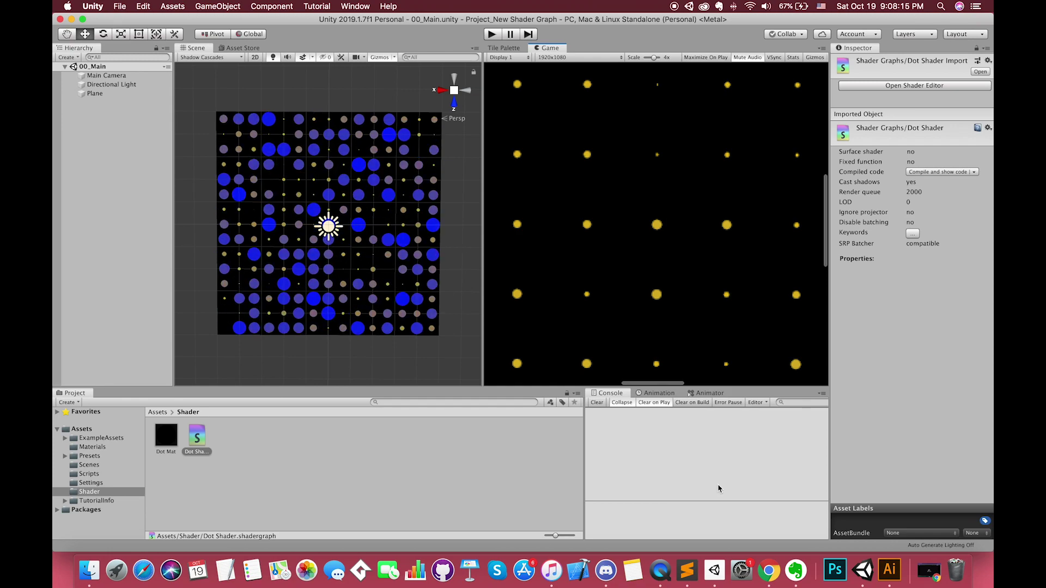
# Deactivate the existing Plane object in the Inspector so it no longer shows
pyautogui.click(344, 473)
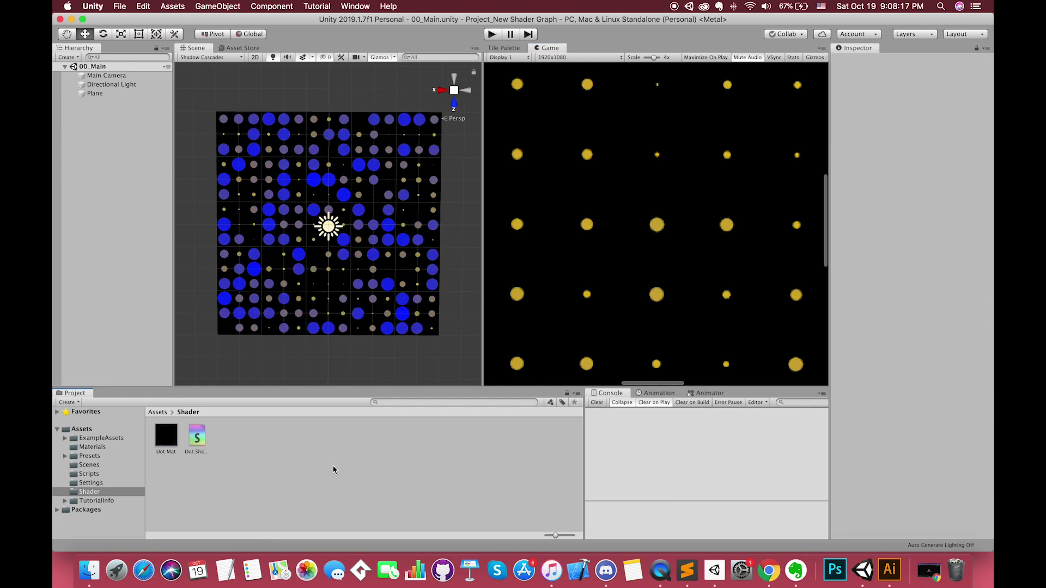
pyautogui.click(114, 93)
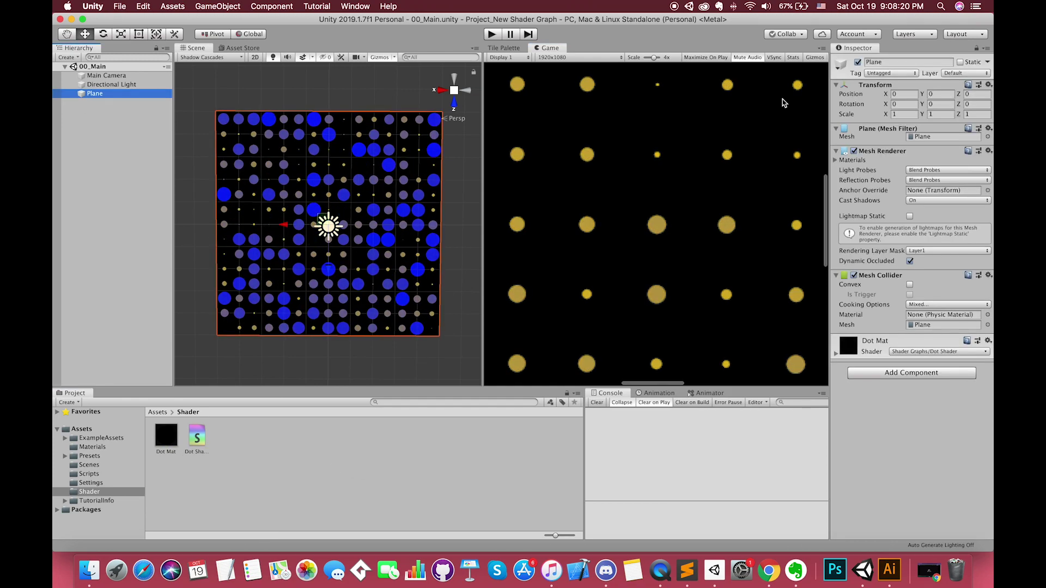
pyautogui.click(857, 62)
pyautogui.click(100, 145)
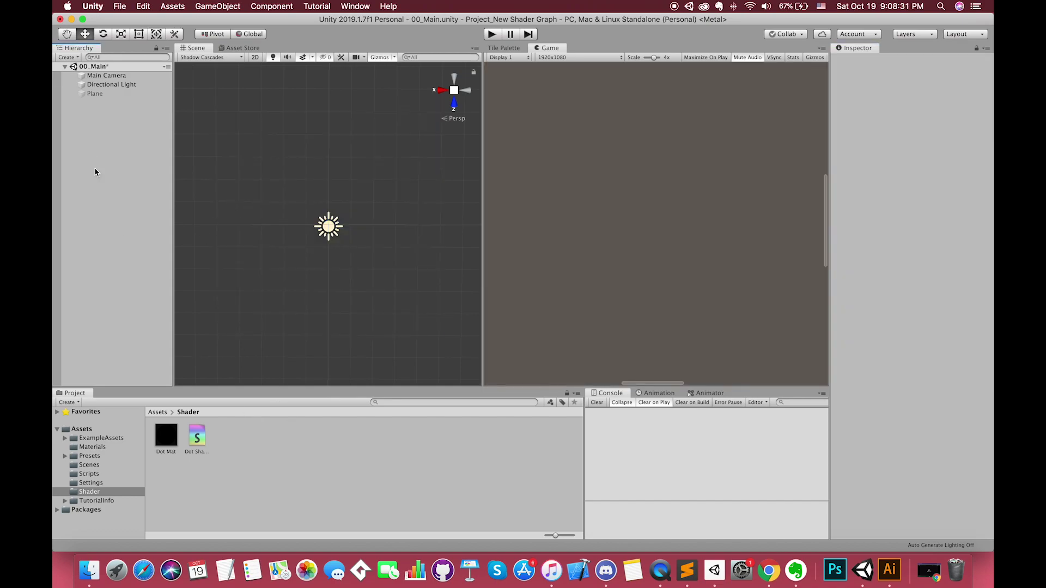
# Add a new 3D Plane to the Hierarchy and rename it NoiseTv
pyautogui.rightClick(92, 146)
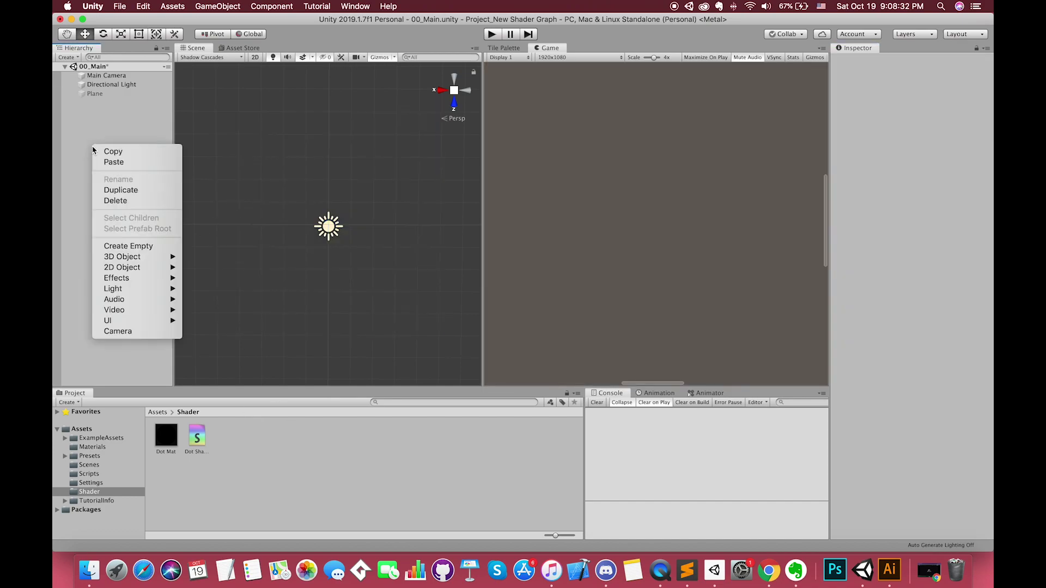
pyautogui.moveTo(138, 256)
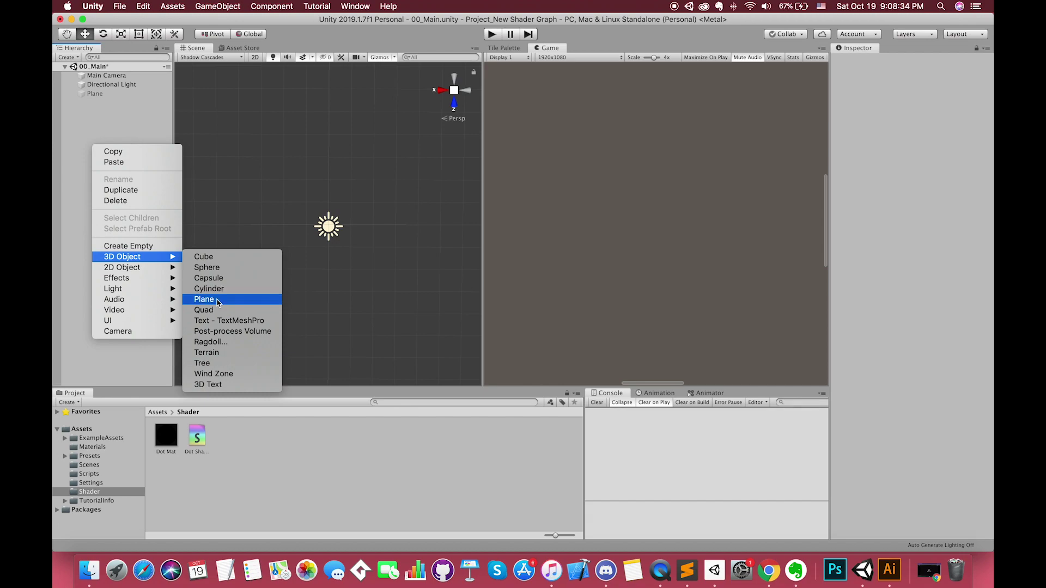
pyautogui.click(217, 299)
pyautogui.click(105, 107)
pyautogui.write('NoiseTv')
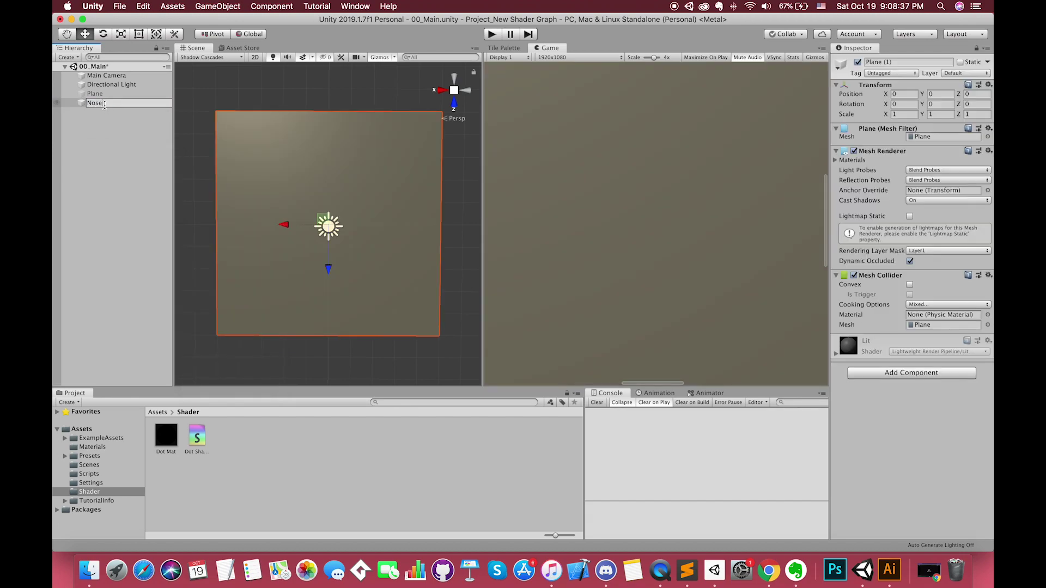
pyautogui.press('Return')
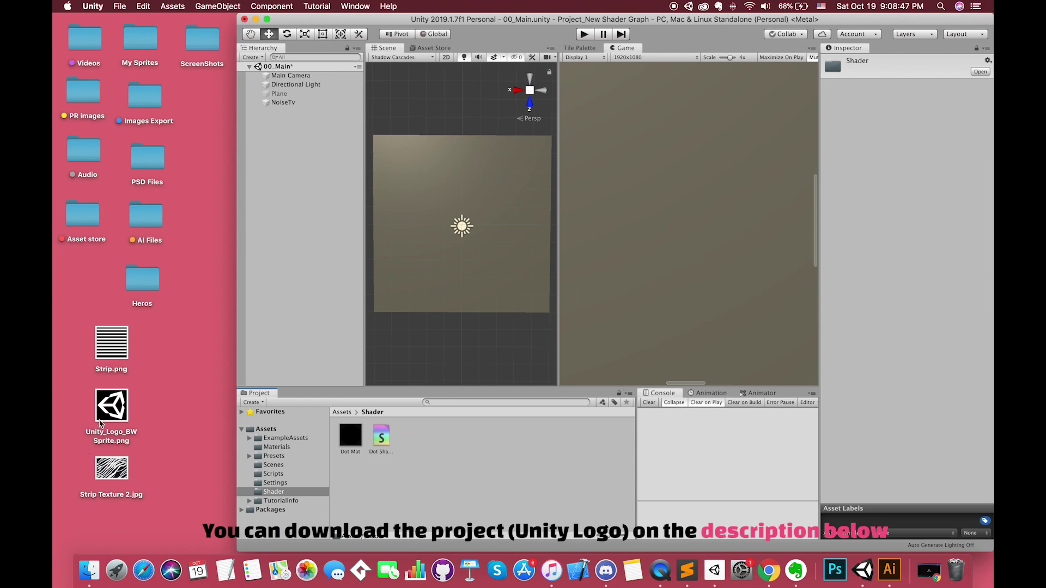
# Import Unity_Logo_BW Sprite.png into the Shader folder and create a material named NoiseTv Mat
pyautogui.moveTo(100, 424); pyautogui.dragTo(471, 459)
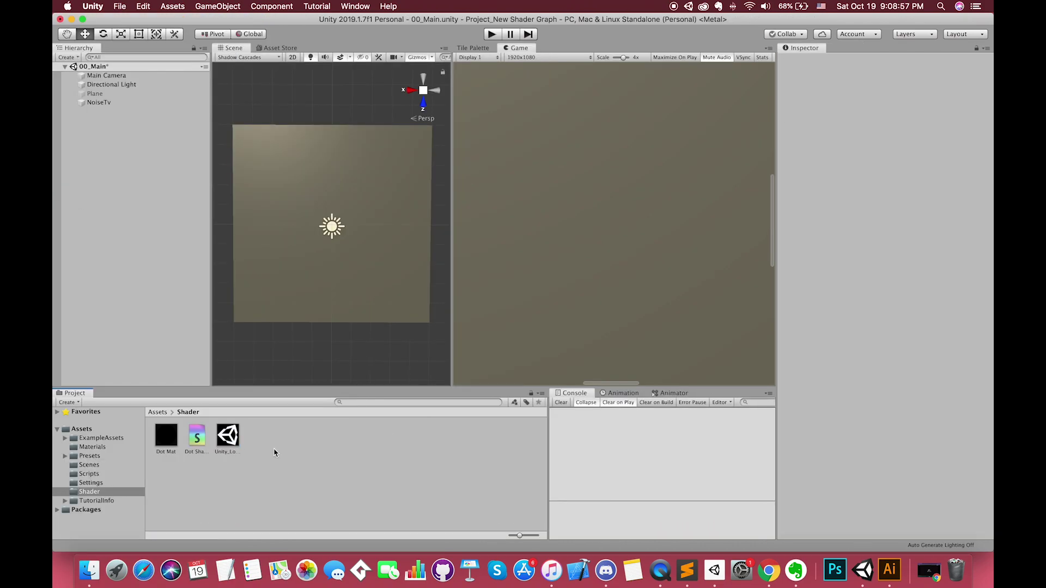
pyautogui.rightClick(273, 450)
pyautogui.moveTo(327, 299)
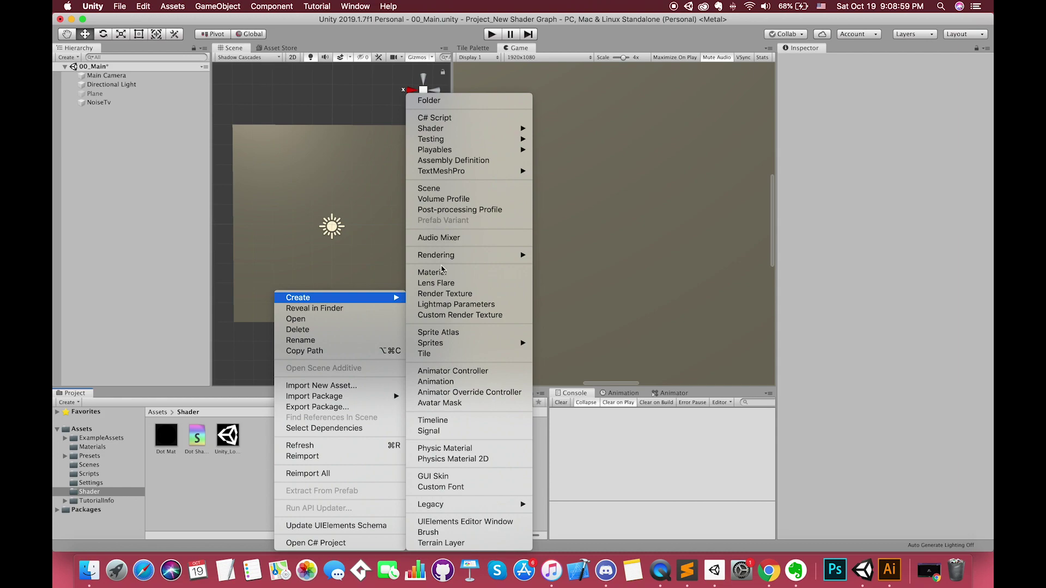
pyautogui.click(443, 271)
pyautogui.write('No')
pyautogui.write('iseTv Mat')
pyautogui.press('Return')
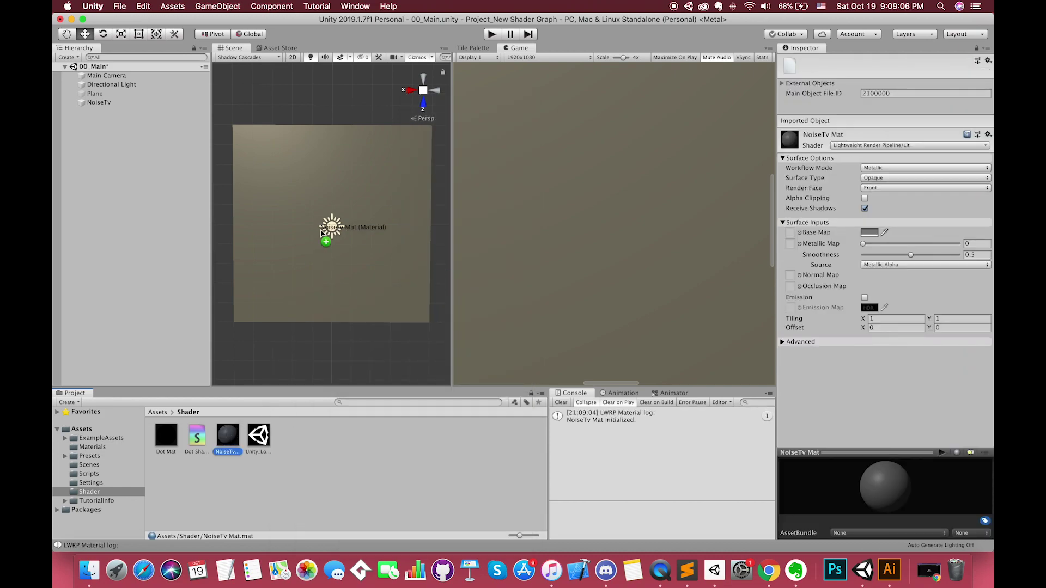
pyautogui.click(322, 493)
# Add an Unlit Graph shader asset named NoiseTv Shader beside the NoiseTv Mat material
pyautogui.rightClick(289, 472)
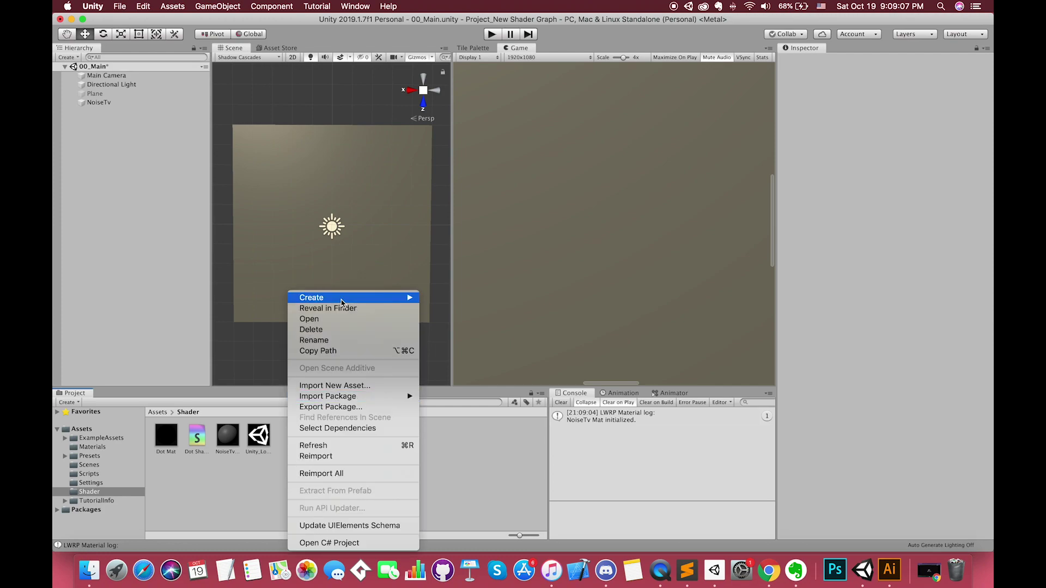
pyautogui.moveTo(342, 303)
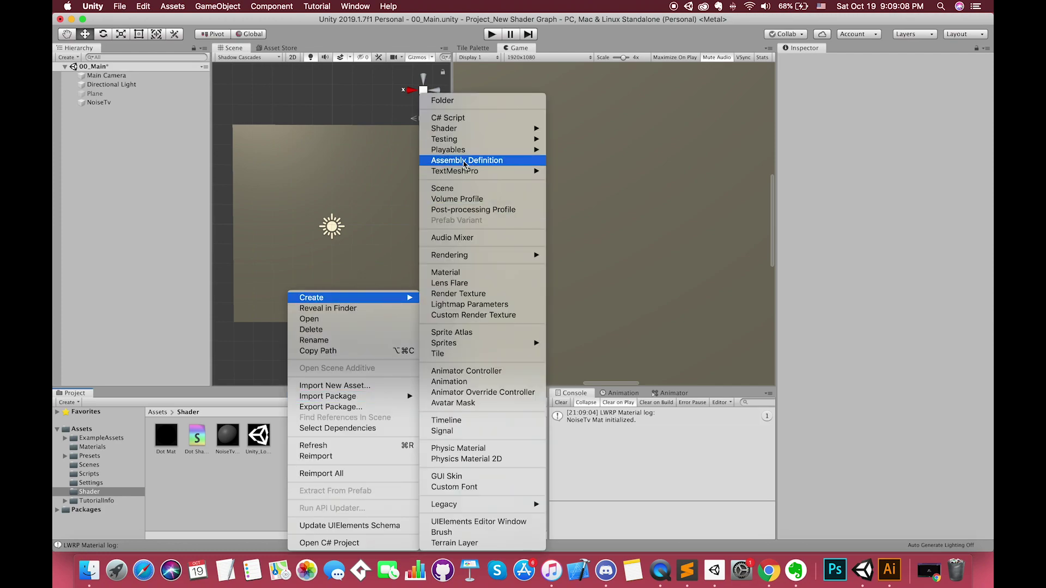
pyautogui.moveTo(474, 135)
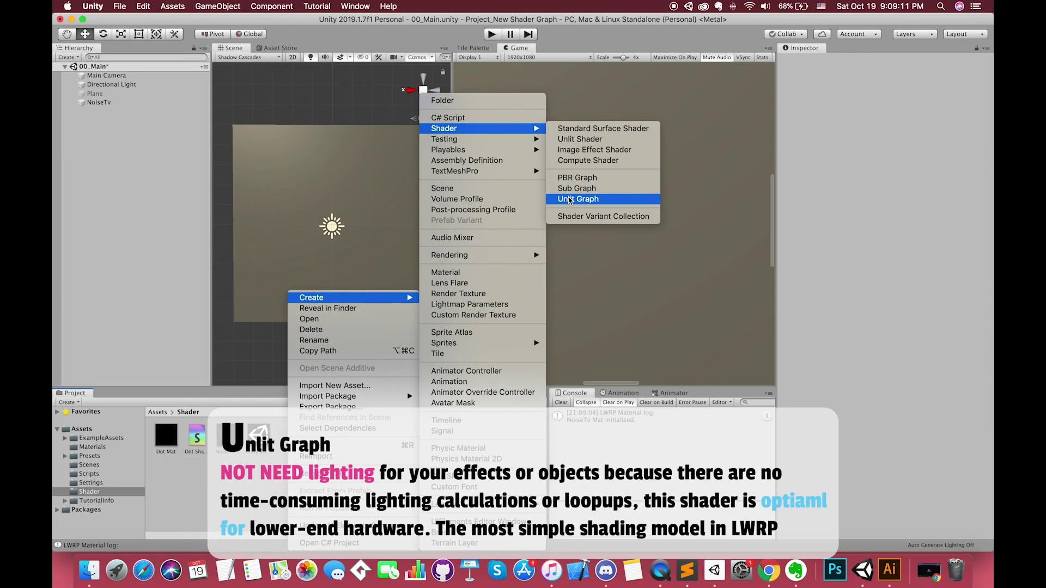
pyautogui.click(569, 199)
pyautogui.write('Noi')
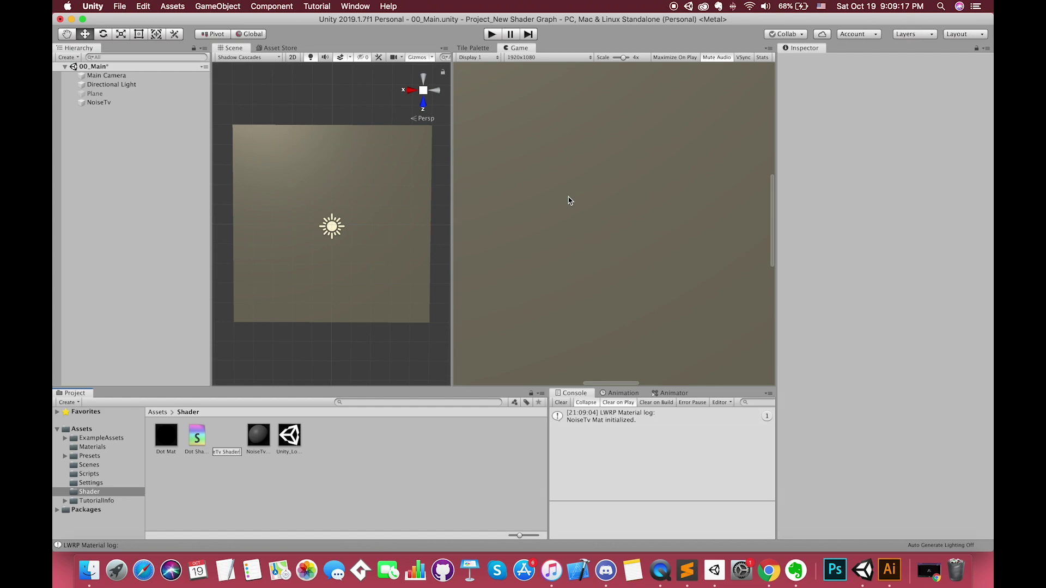
pyautogui.write('seTv Shader')
pyautogui.press('Return')
pyautogui.click(227, 439)
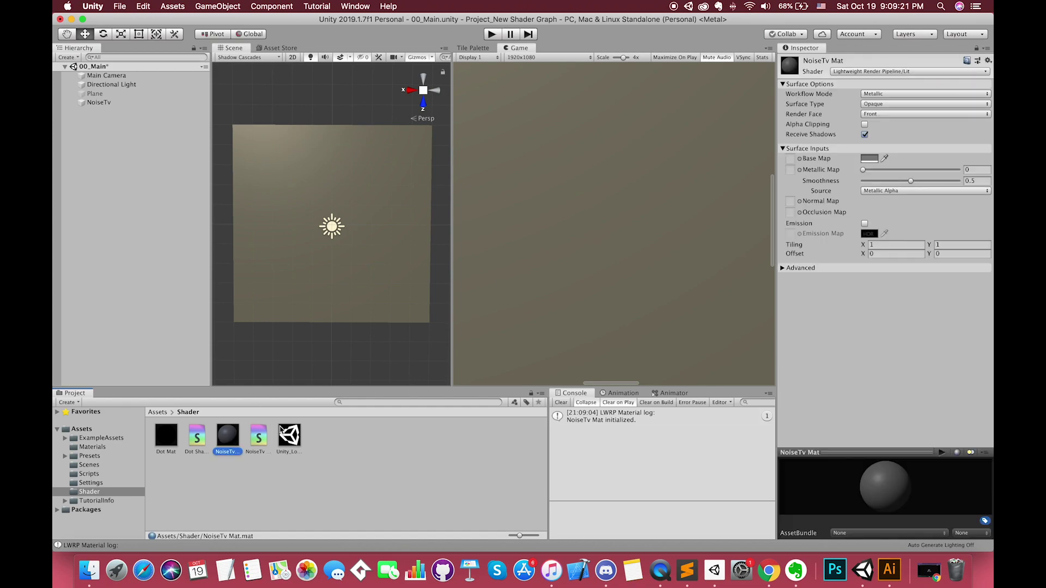
# Open NoiseTv Shader in the graph editor, move the Unlit Master aside, and add a Texture 2D Asset node
pyautogui.doubleClick(258, 437)
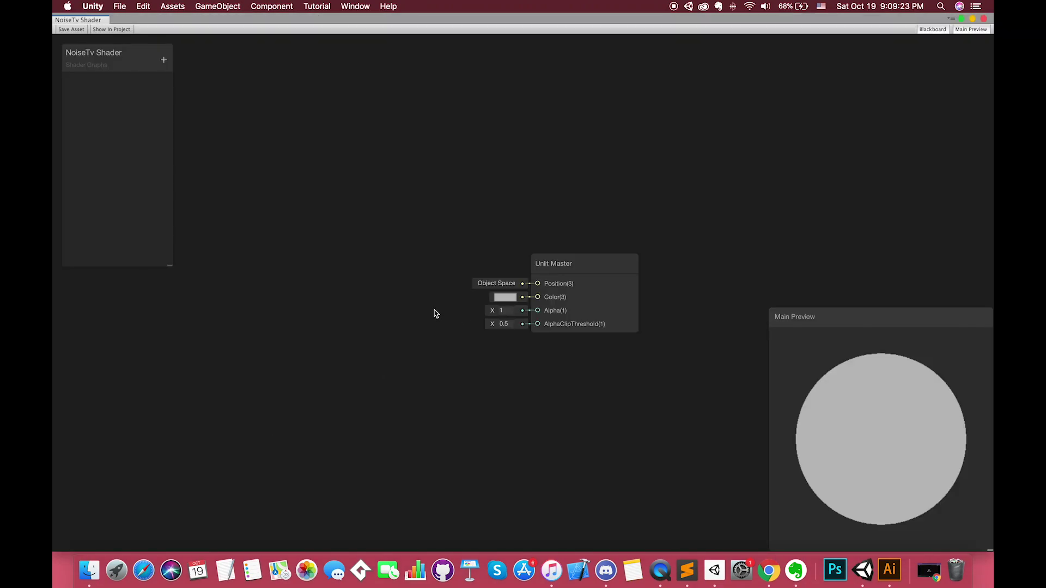
pyautogui.moveTo(569, 266); pyautogui.dragTo(803, 204)
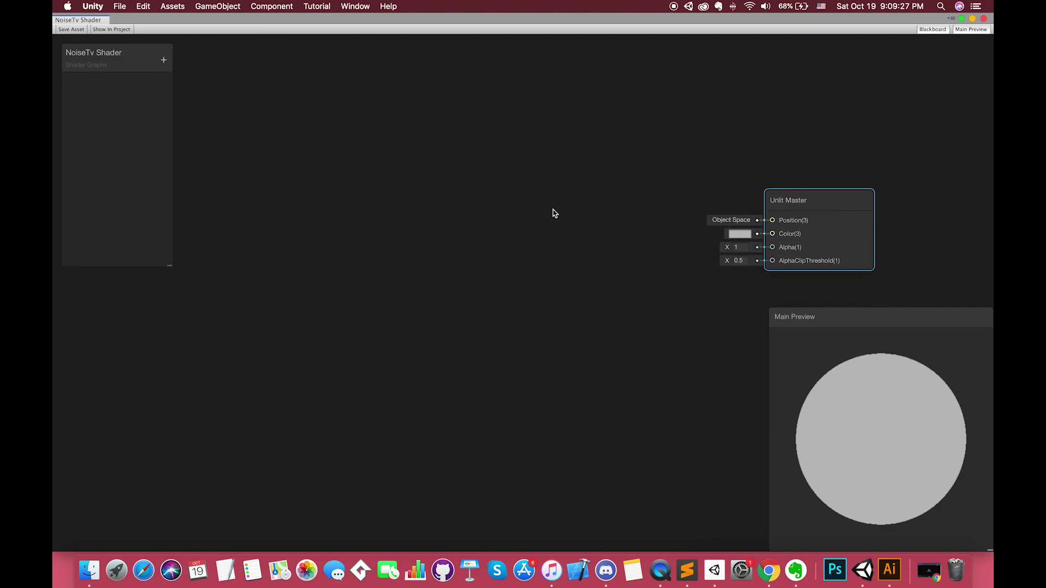
pyautogui.click(457, 198)
pyautogui.rightClick(459, 202)
pyautogui.click(467, 208)
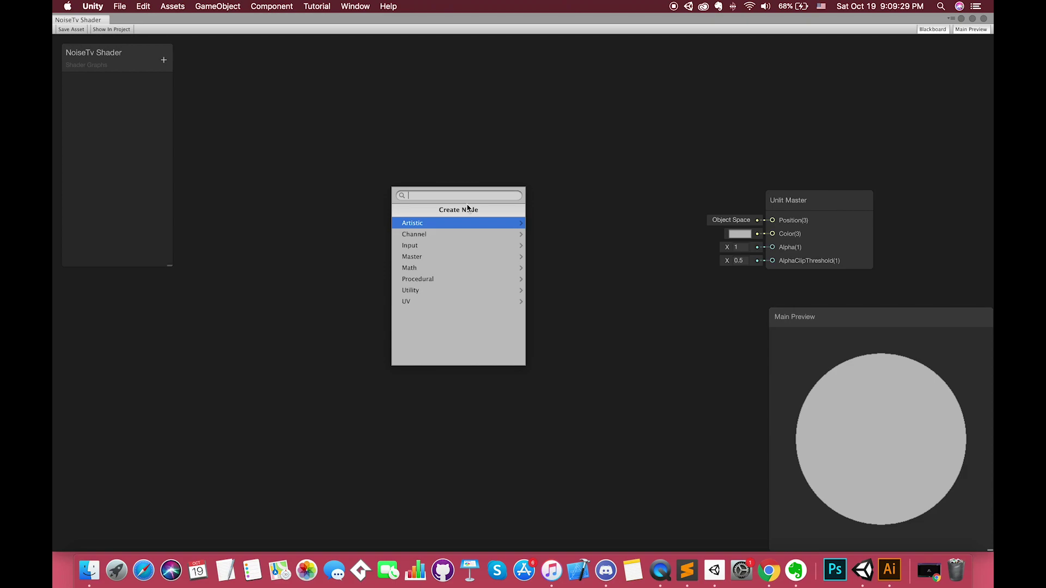
pyautogui.write('asset')
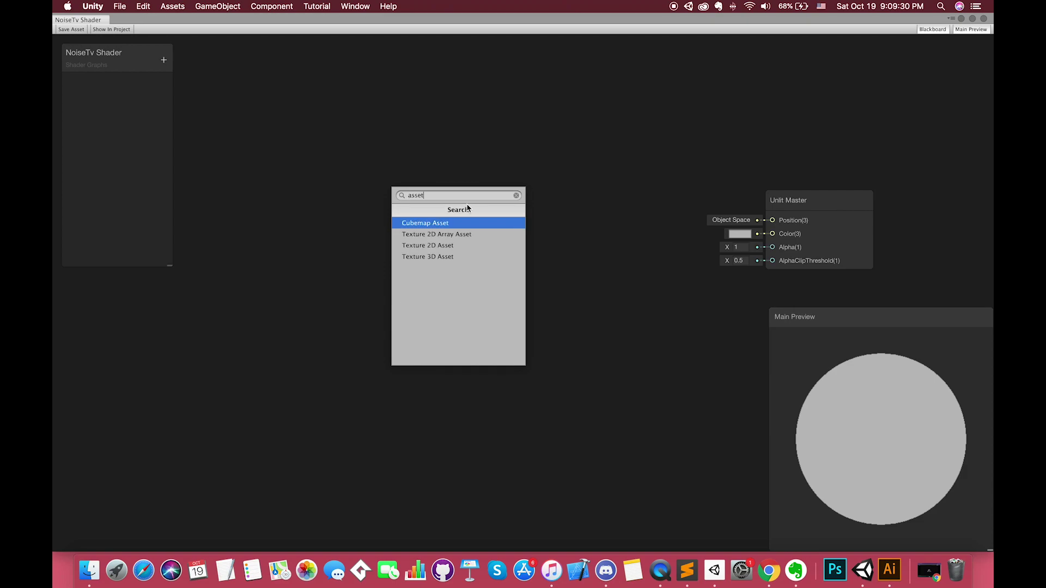
pyautogui.click(446, 245)
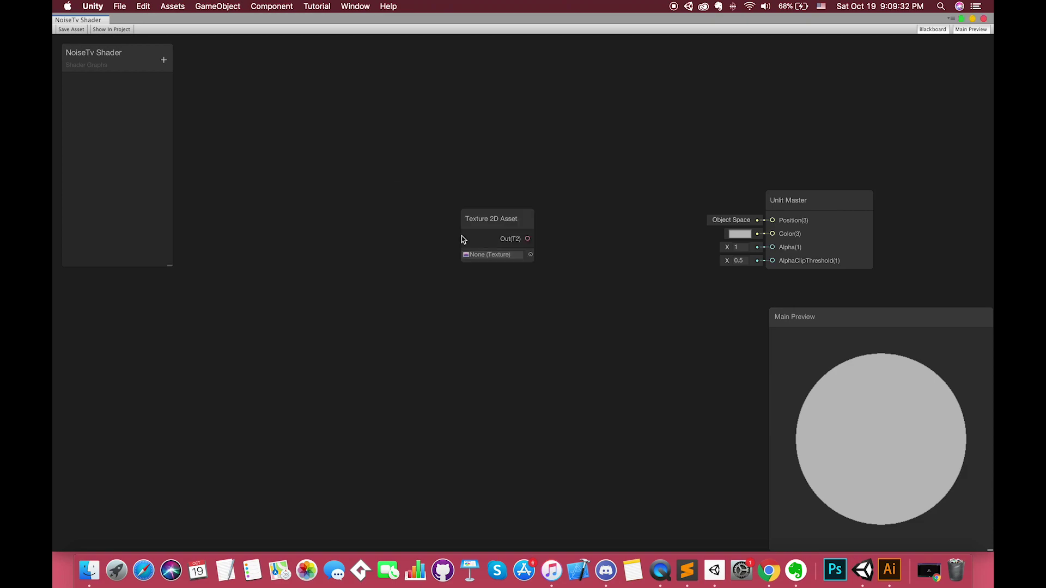
# Assign the Unity_Logo_BW Sprite texture to the Texture 2D Asset node
pyautogui.click(529, 255)
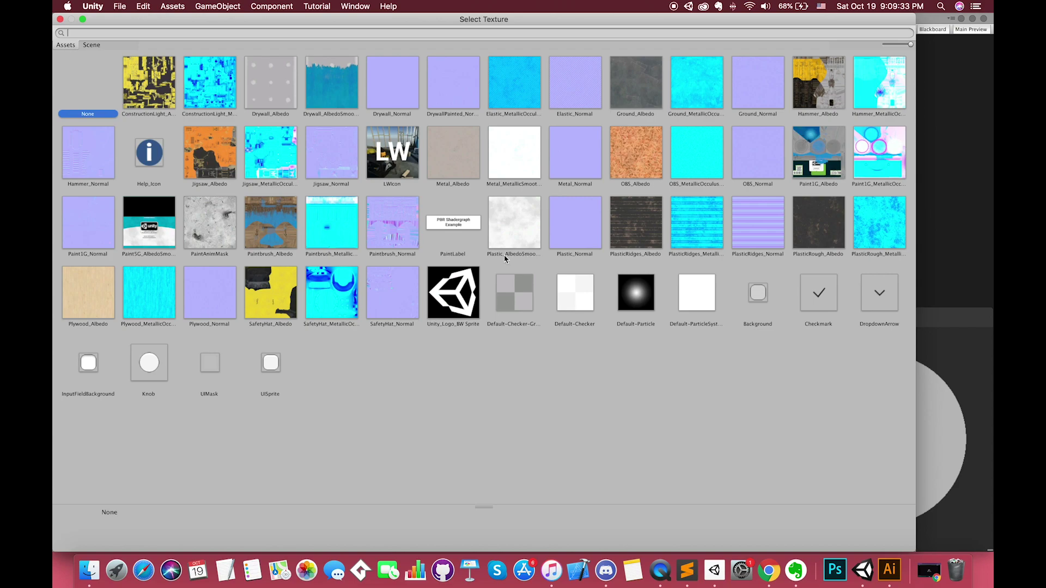
pyautogui.click(442, 299)
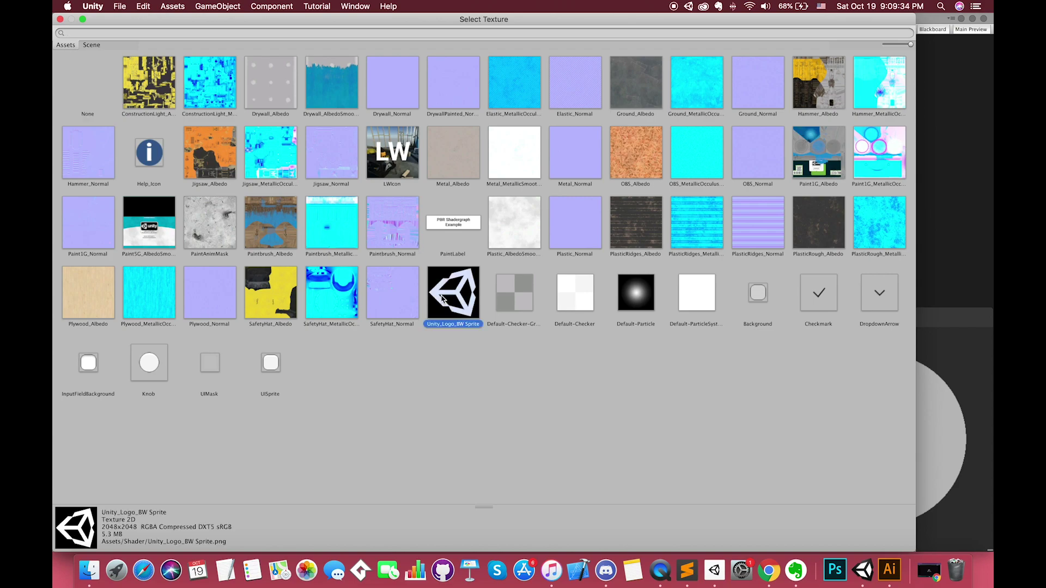
pyautogui.doubleClick(443, 299)
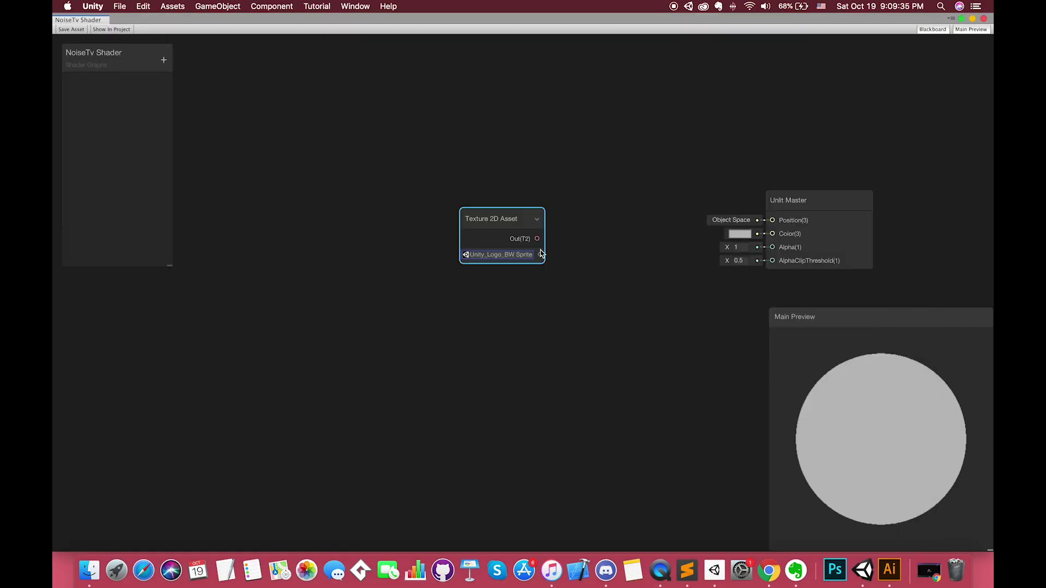
# Add a Sample Texture 2D node fed by the logo texture, its RGBA wired to Unlit Master Color
pyautogui.rightClick(576, 228)
pyautogui.click(594, 237)
pyautogui.write('sam')
pyautogui.press('Down')
pyautogui.press('Down')
pyautogui.press('Return')
pyautogui.moveTo(537, 239); pyautogui.dragTo(586, 270)
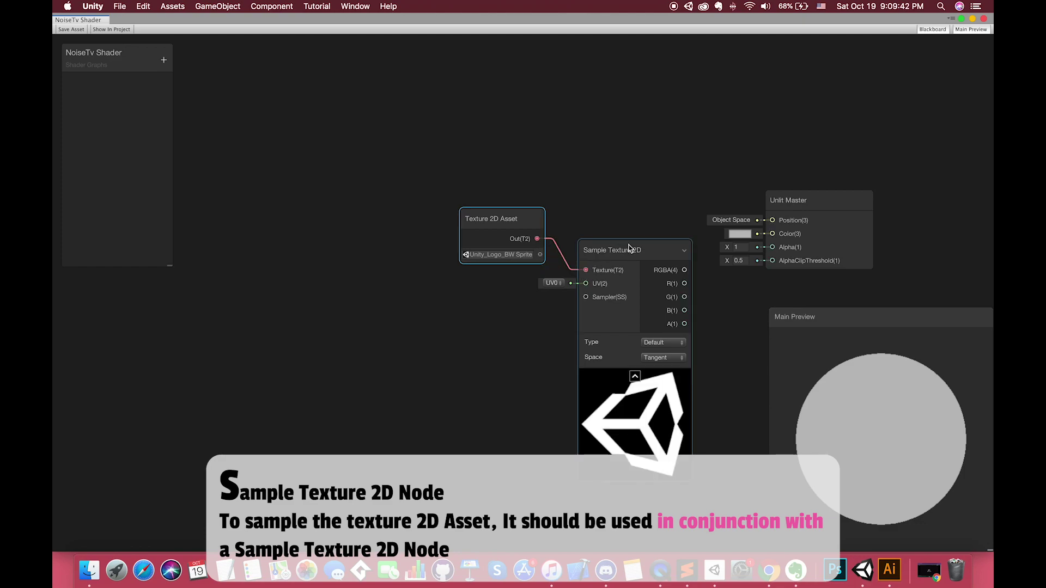
pyautogui.moveTo(684, 269); pyautogui.dragTo(772, 233)
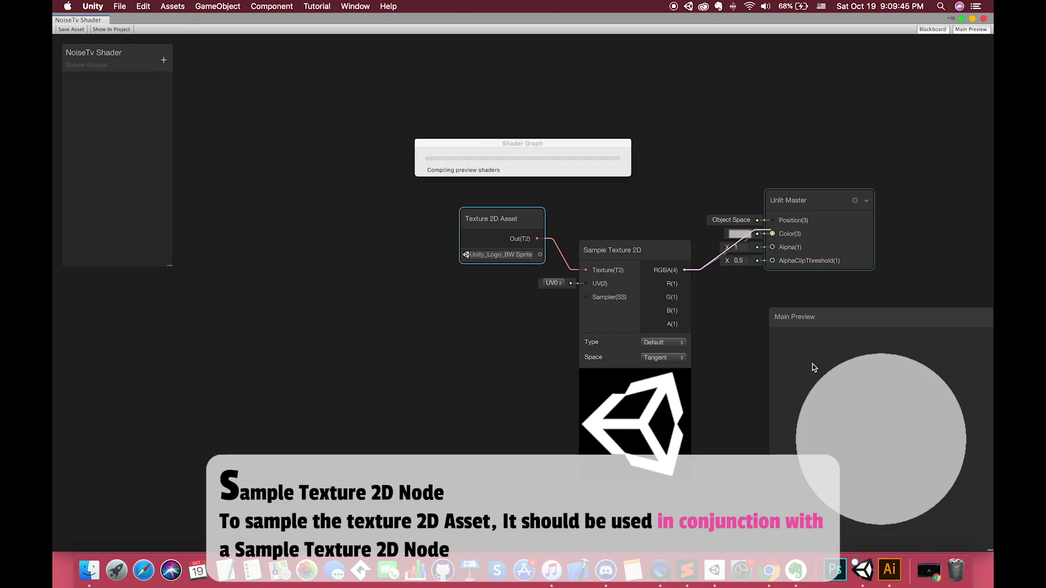
# Switch the Main Preview mesh to Quad and tidy the node layout
pyautogui.rightClick(851, 398)
pyautogui.click(872, 442)
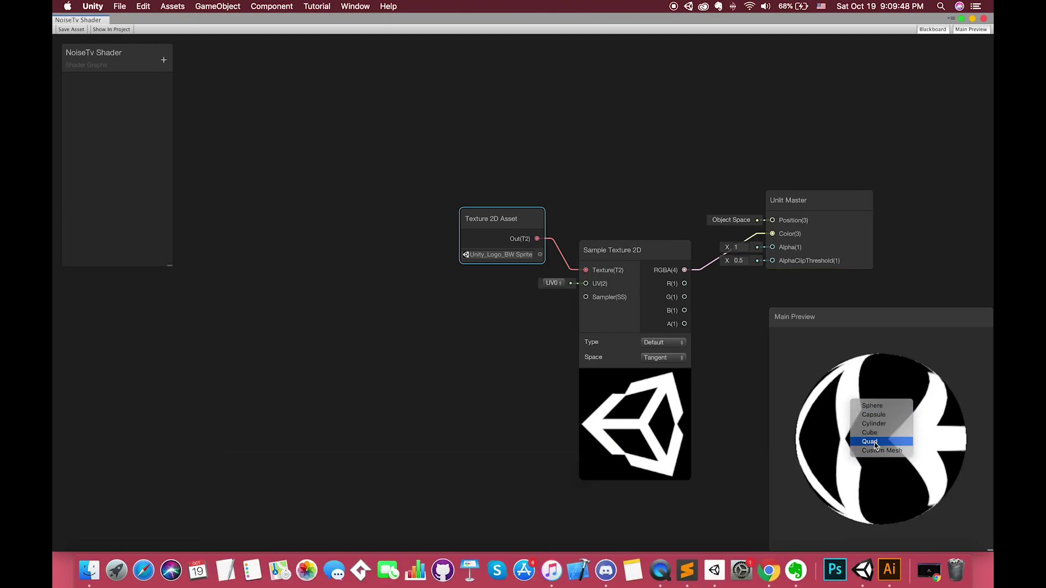
pyautogui.moveTo(527, 220); pyautogui.dragTo(533, 187)
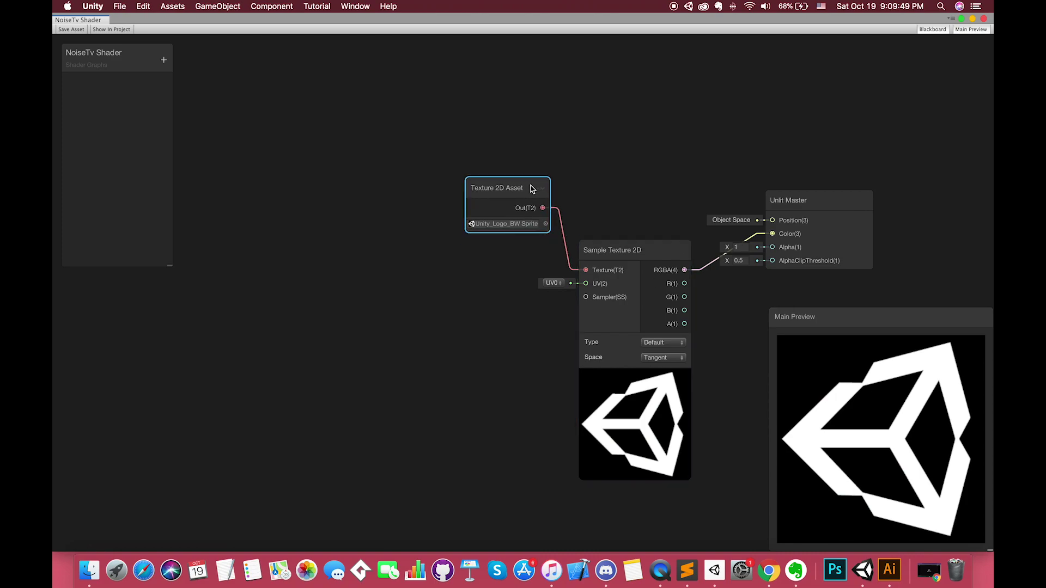
pyautogui.moveTo(642, 257); pyautogui.dragTo(642, 244)
pyautogui.moveTo(518, 184); pyautogui.dragTo(545, 102)
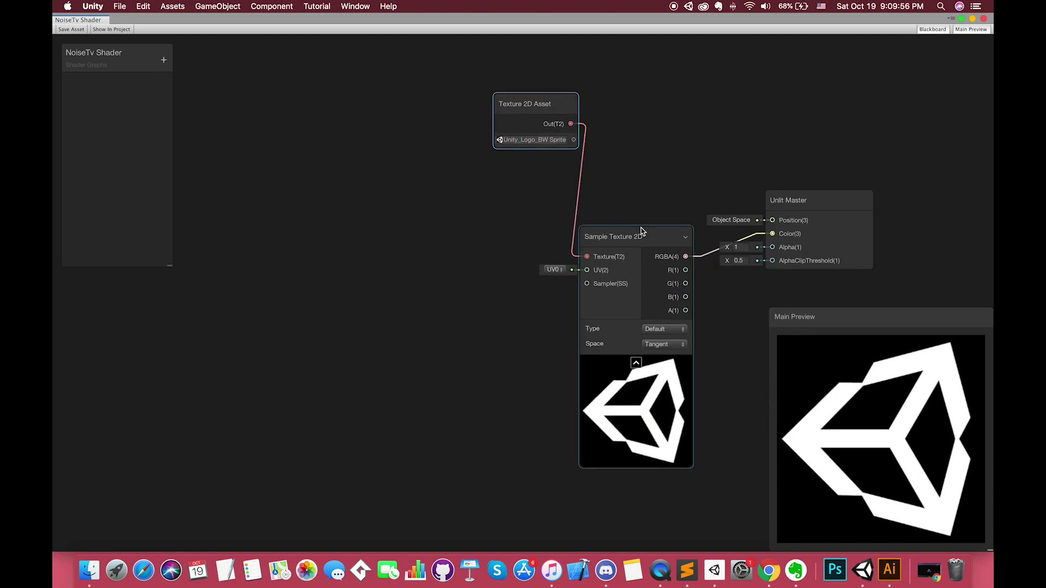
pyautogui.moveTo(642, 236); pyautogui.dragTo(668, 165)
pyautogui.moveTo(818, 207); pyautogui.dragTo(835, 206)
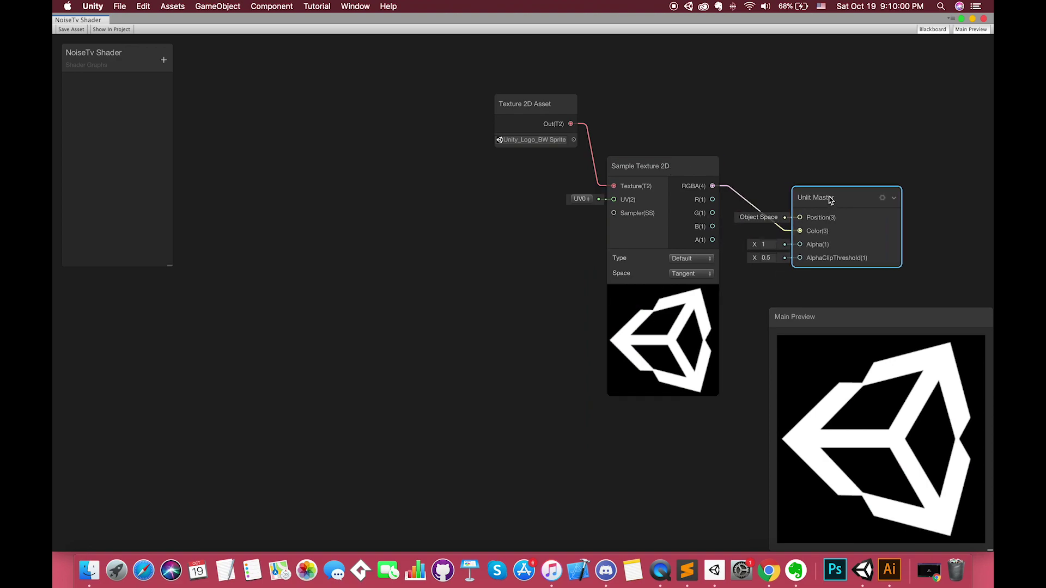
pyautogui.scroll(-2, 481, 215)
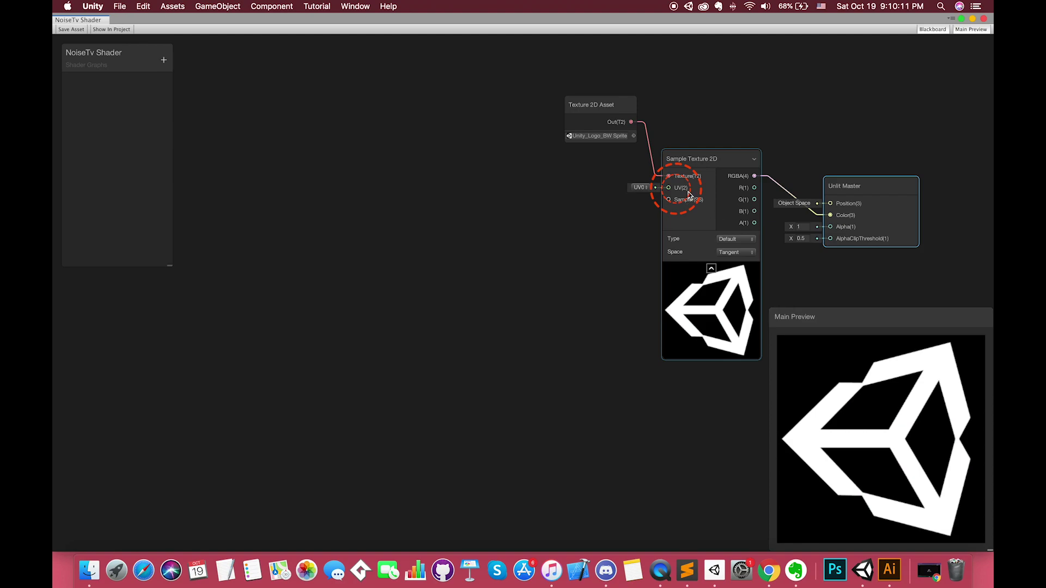
# Add a UV node connected to the Sample Texture 2D's UV input
pyautogui.moveTo(668, 188); pyautogui.dragTo(434, 213)
pyautogui.write('uv')
pyautogui.click(373, 243)
# Move the UV node left and delete its link to the texture sampler
pyautogui.moveTo(394, 210); pyautogui.dragTo(233, 176)
pyautogui.click(316, 187)
pyautogui.press('super+BackSpace')
# Add a Simple Noise node beside the UV node and connect UV Out to its UV input
pyautogui.rightClick(355, 184)
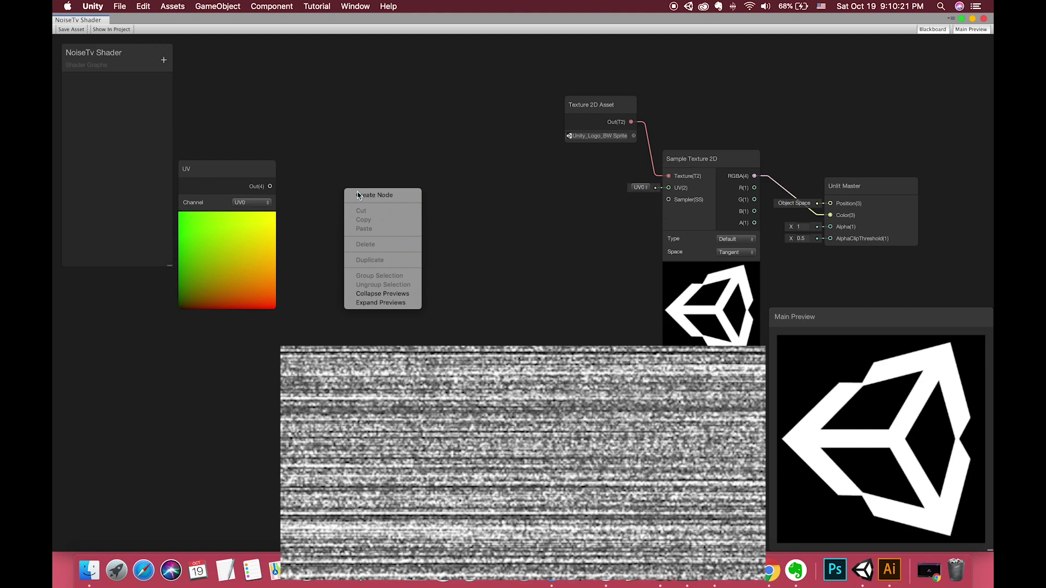
pyautogui.click(356, 193)
pyautogui.write('s')
pyautogui.press('BackSpace')
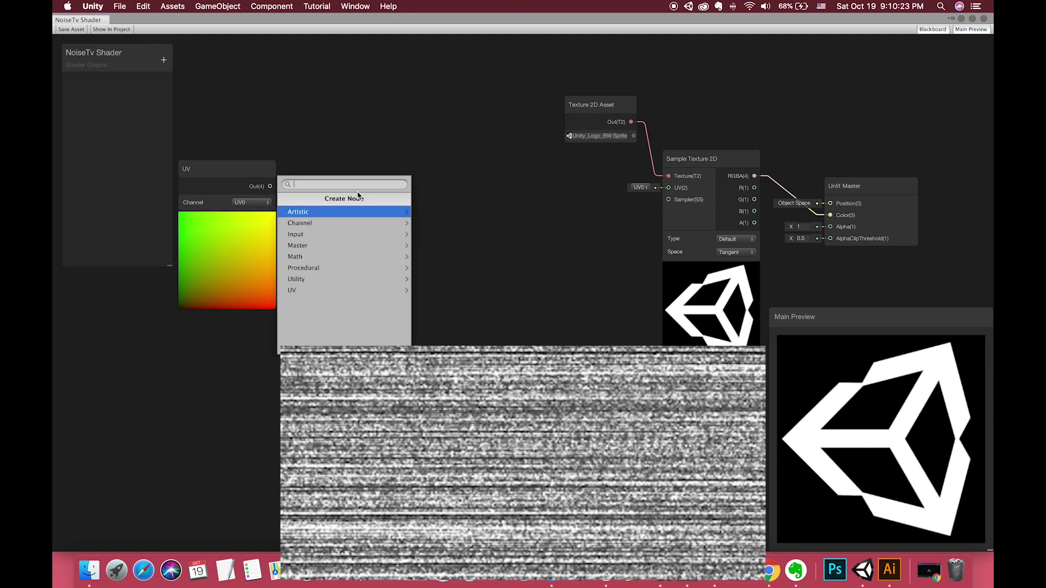
pyautogui.write('sim')
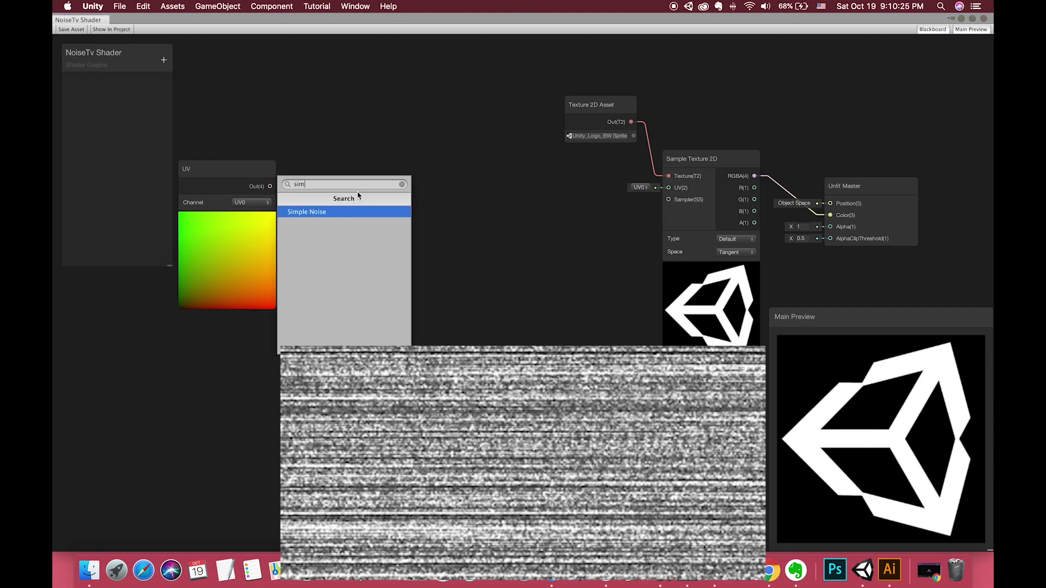
pyautogui.press('Return')
pyautogui.moveTo(366, 205); pyautogui.dragTo(408, 187)
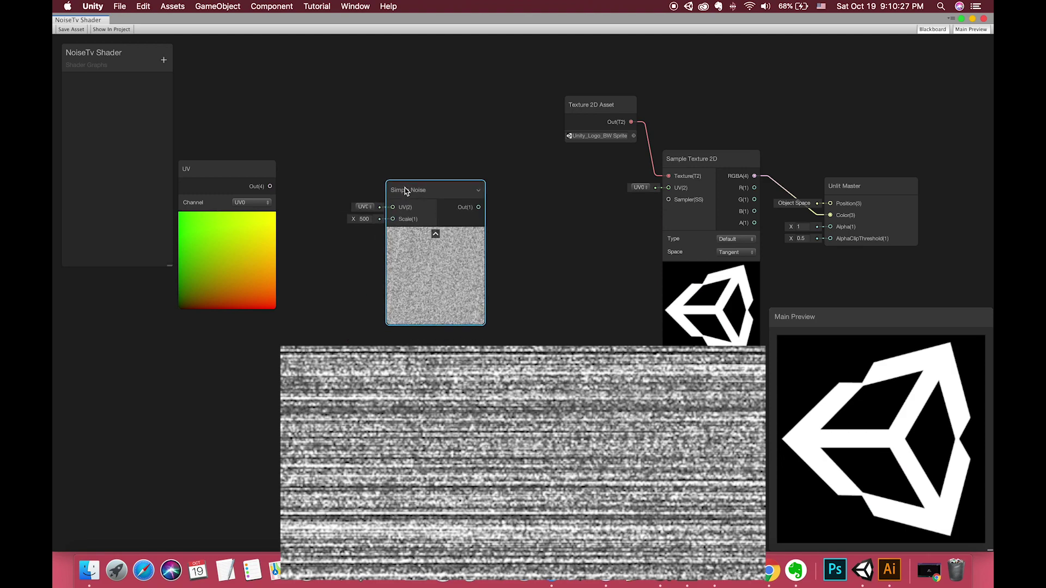
pyautogui.moveTo(270, 187); pyautogui.dragTo(440, 182)
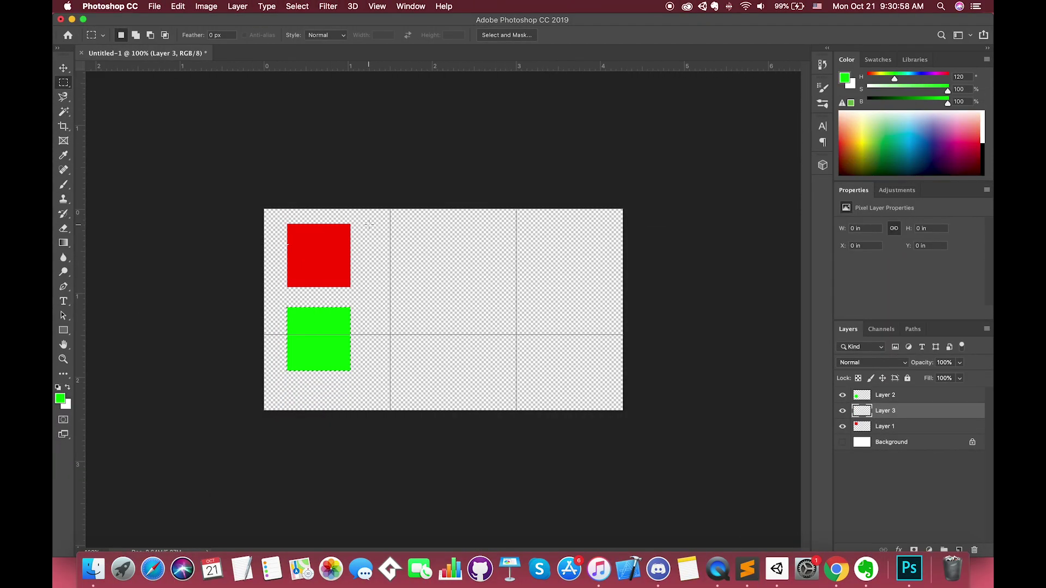
# Fill a second square with a green-to-black vertical gradient and move it over the red square
pyautogui.moveTo(369, 224); pyautogui.dragTo(445, 287)
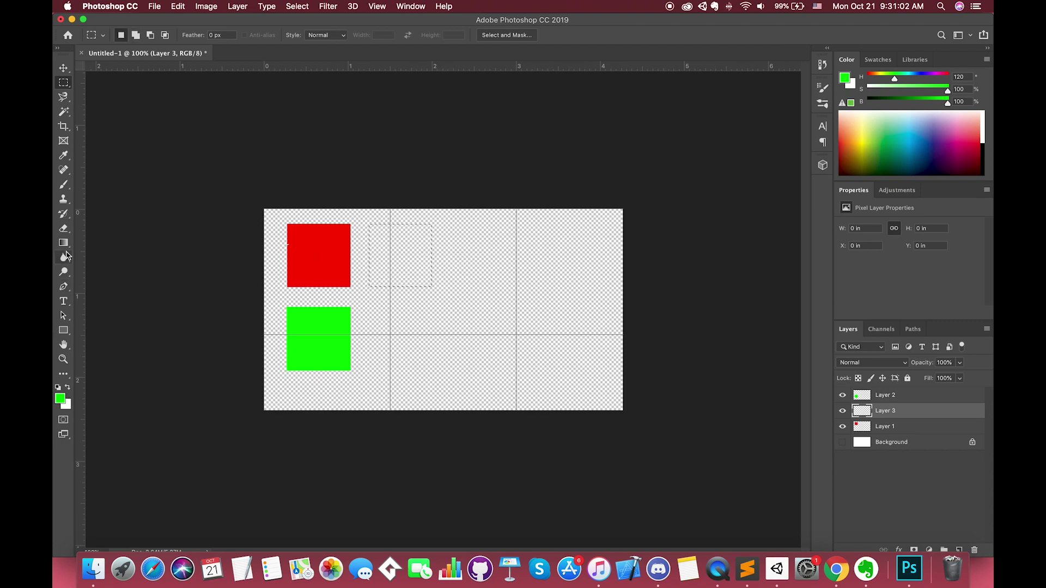
pyautogui.click(60, 399)
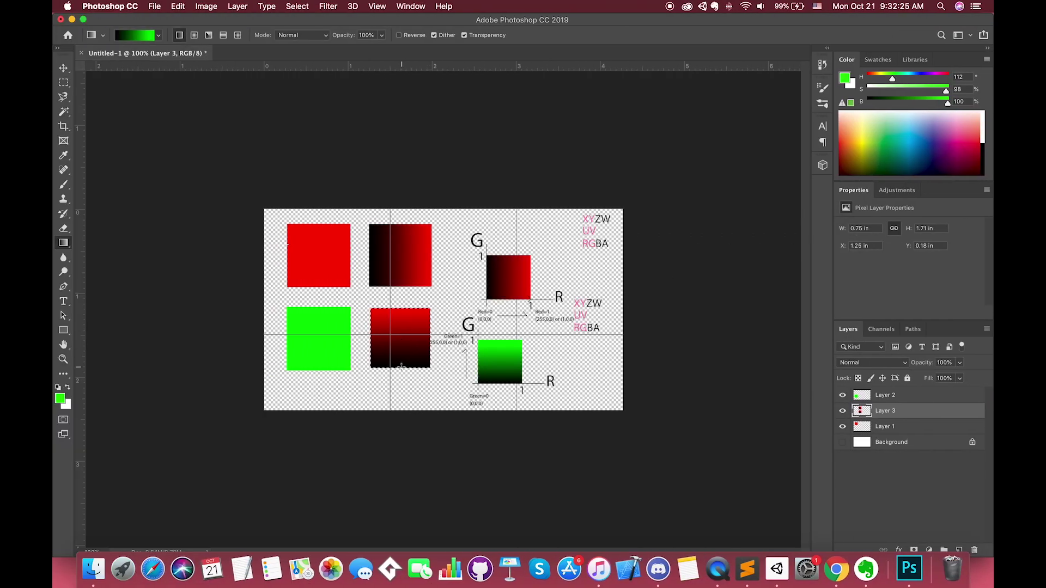
pyautogui.moveTo(403, 368); pyautogui.dragTo(404, 310)
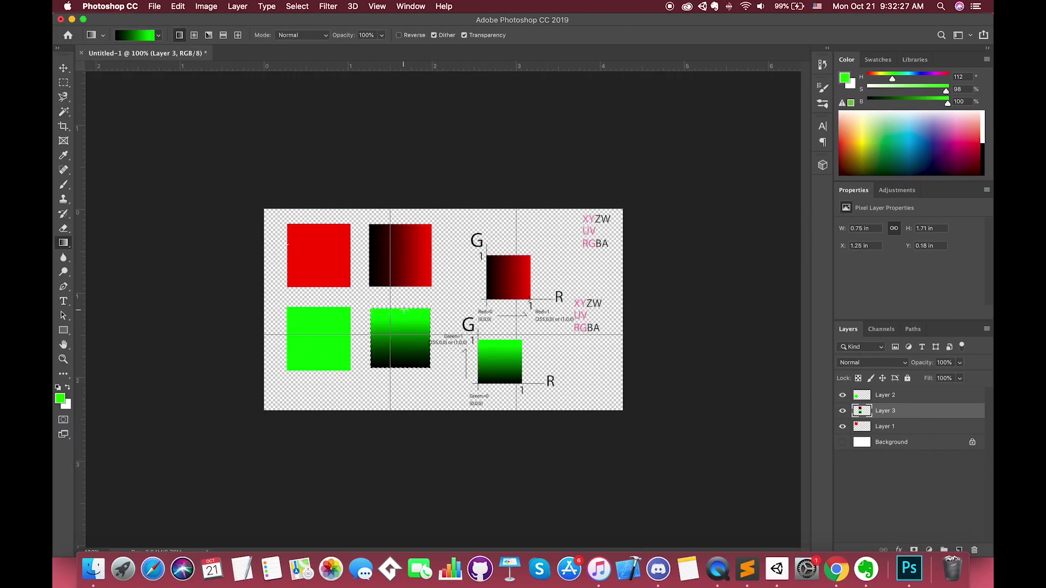
pyautogui.click(64, 68)
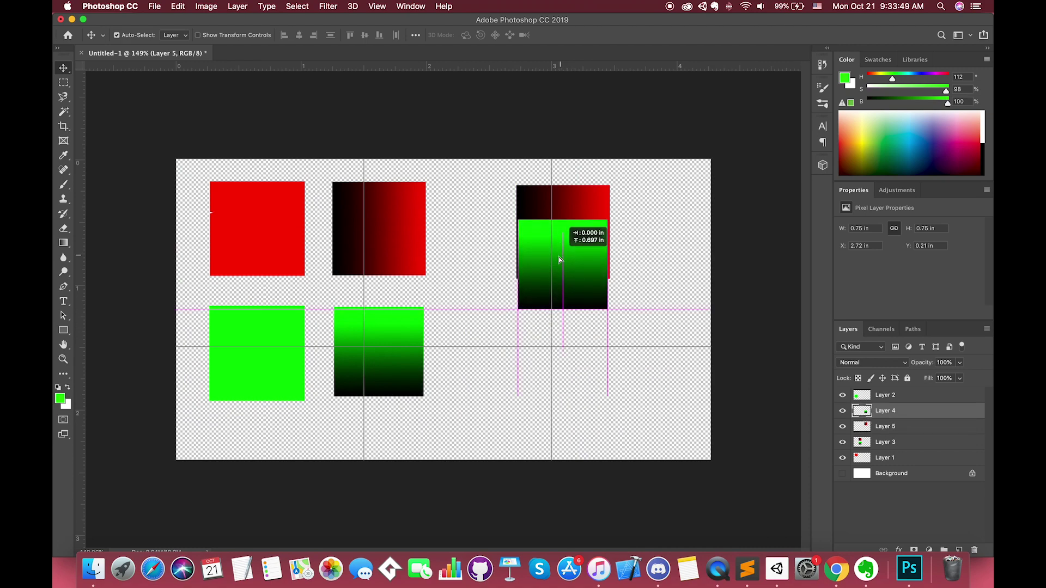
pyautogui.moveTo(558, 256); pyautogui.dragTo(571, 264)
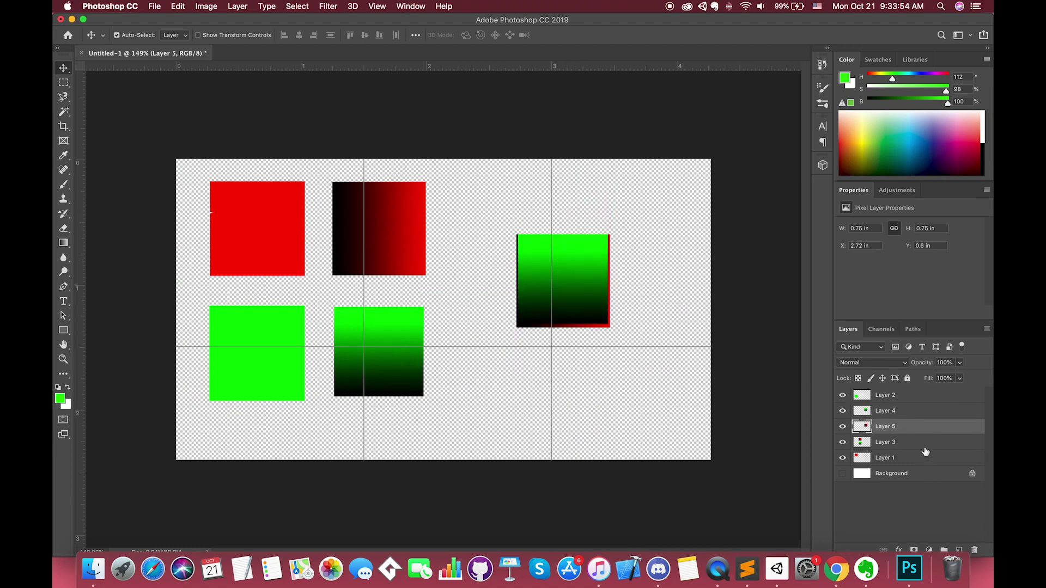
# Set the green gradient layer's blend mode to Lighten
pyautogui.rightClick(899, 428)
pyautogui.click(911, 423)
pyautogui.click(890, 413)
pyautogui.click(871, 362)
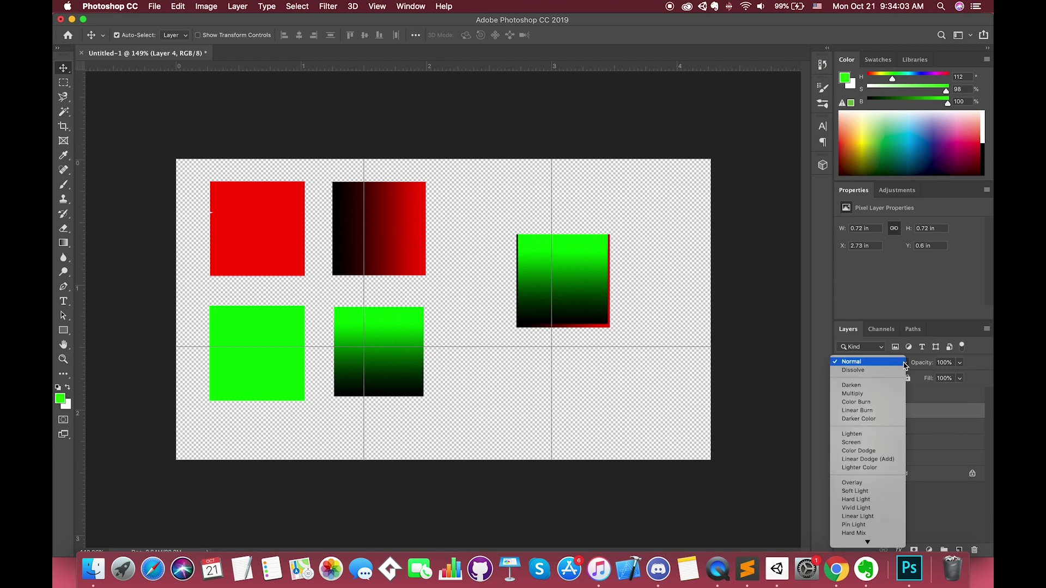
pyautogui.click(877, 438)
pyautogui.keyDown('alt'); pyautogui.scroll(5, 567, 276); pyautogui.keyUp('alt')
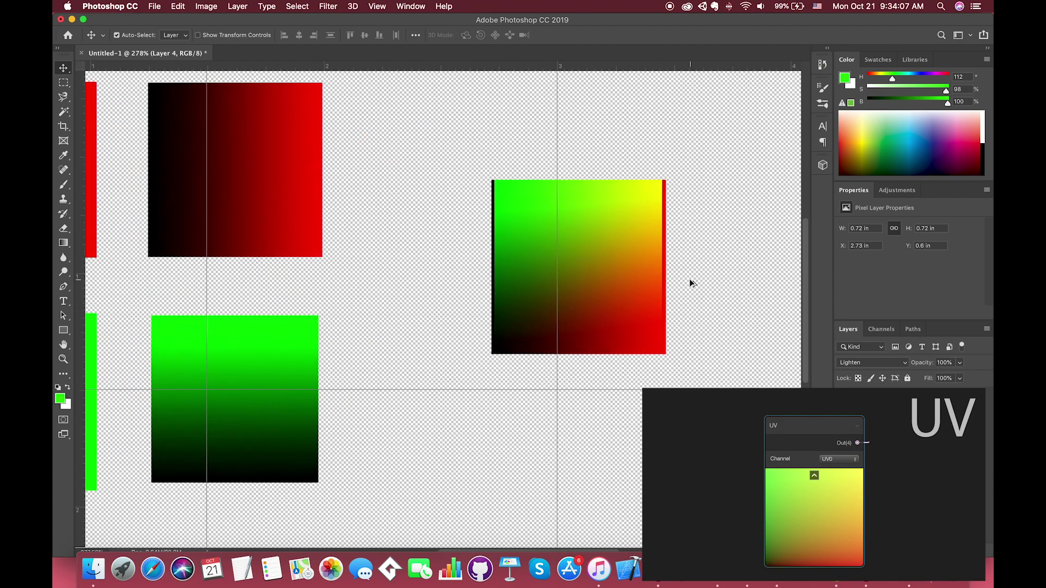
pyautogui.keyDown('alt'); pyautogui.scroll(-4, 690, 284); pyautogui.keyUp('alt')
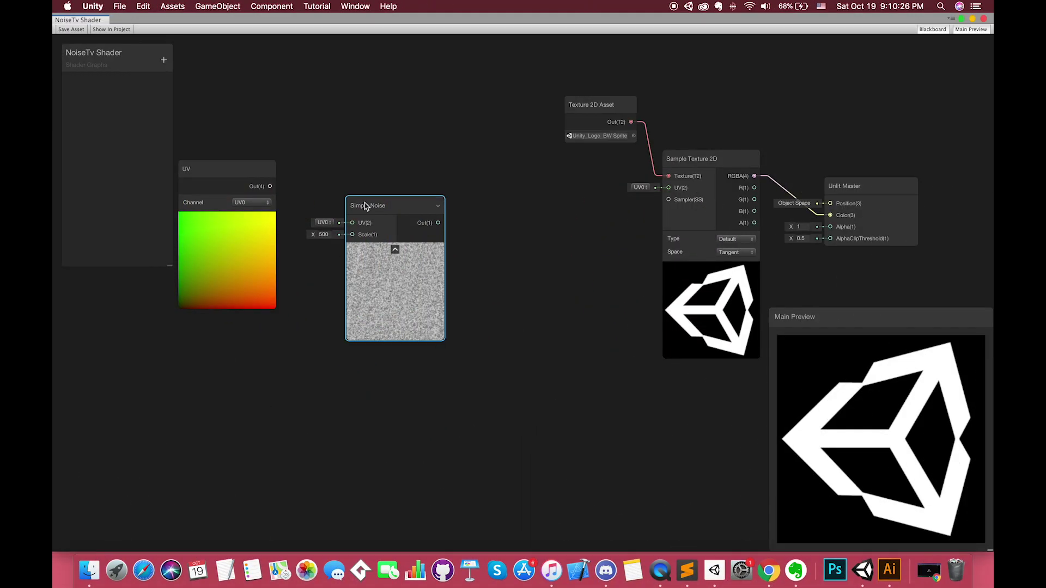
# Reconnect UV to the Simple Noise and add a Split node to the graph
pyautogui.moveTo(365, 201); pyautogui.dragTo(406, 187)
pyautogui.moveTo(270, 187); pyautogui.dragTo(440, 182)
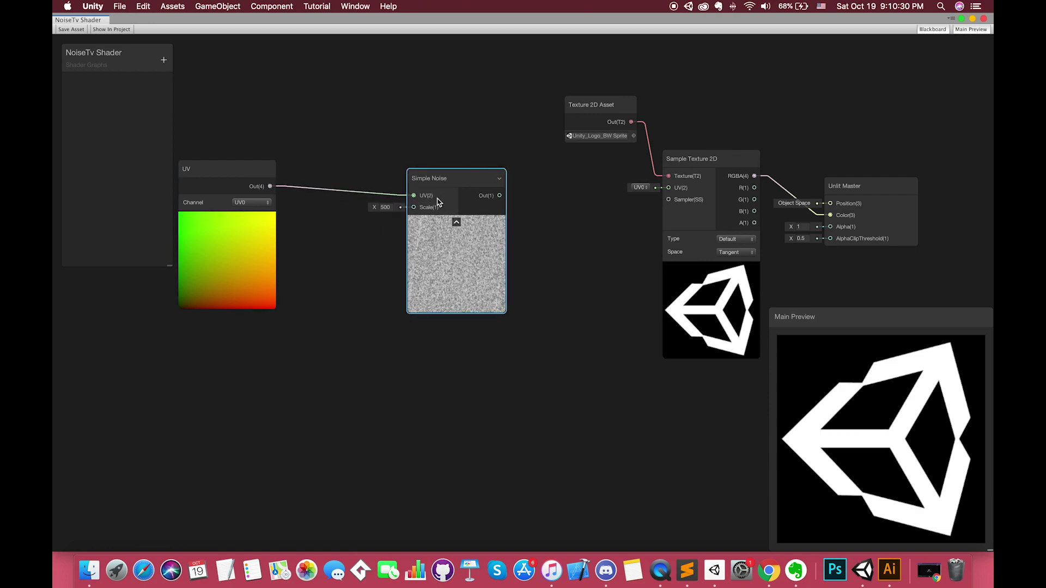
pyautogui.rightClick(338, 222)
pyautogui.click(351, 231)
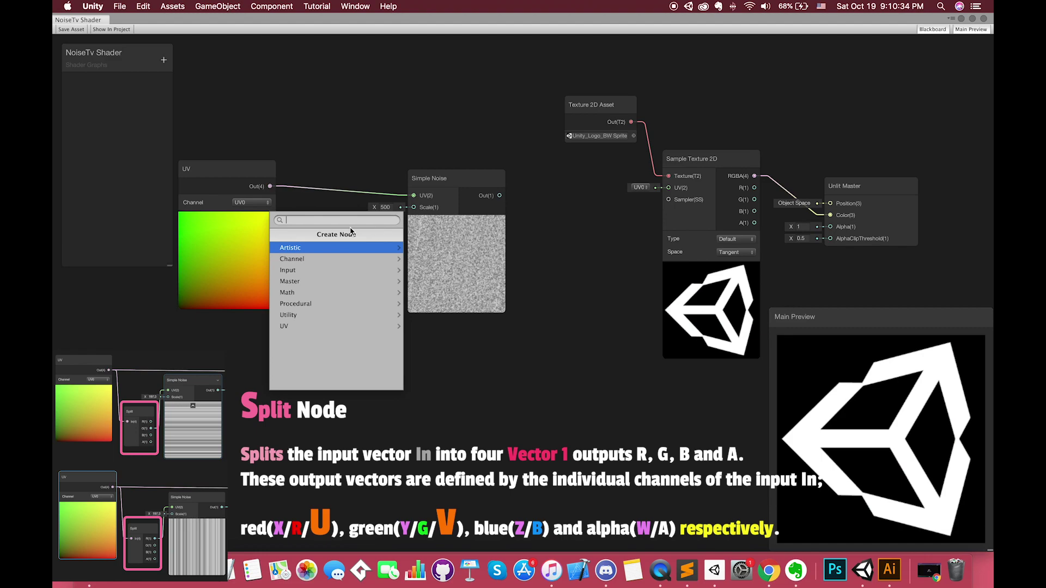
pyautogui.write('split')
pyautogui.press('Return')
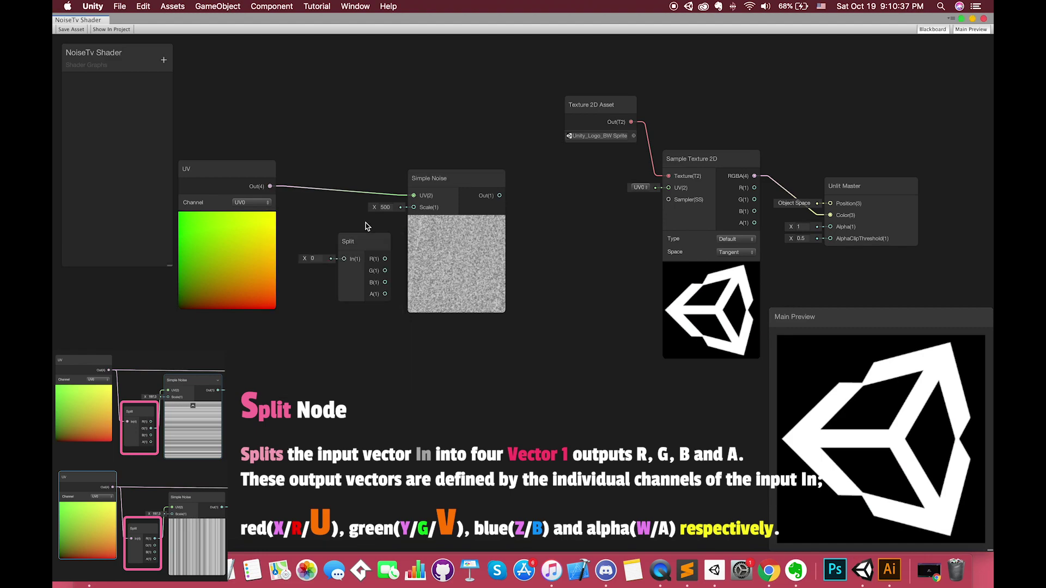
# Wire UV Out into Split and Split's G output into the Simple Noise UV, then rearrange the nodes
pyautogui.moveTo(442, 180); pyautogui.dragTo(468, 183)
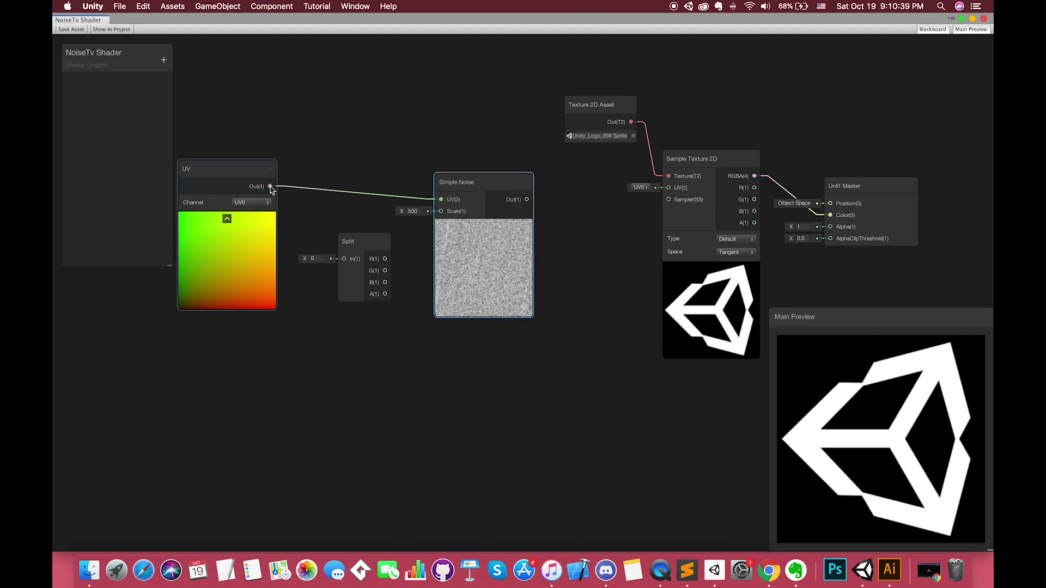
pyautogui.moveTo(271, 188); pyautogui.dragTo(343, 259)
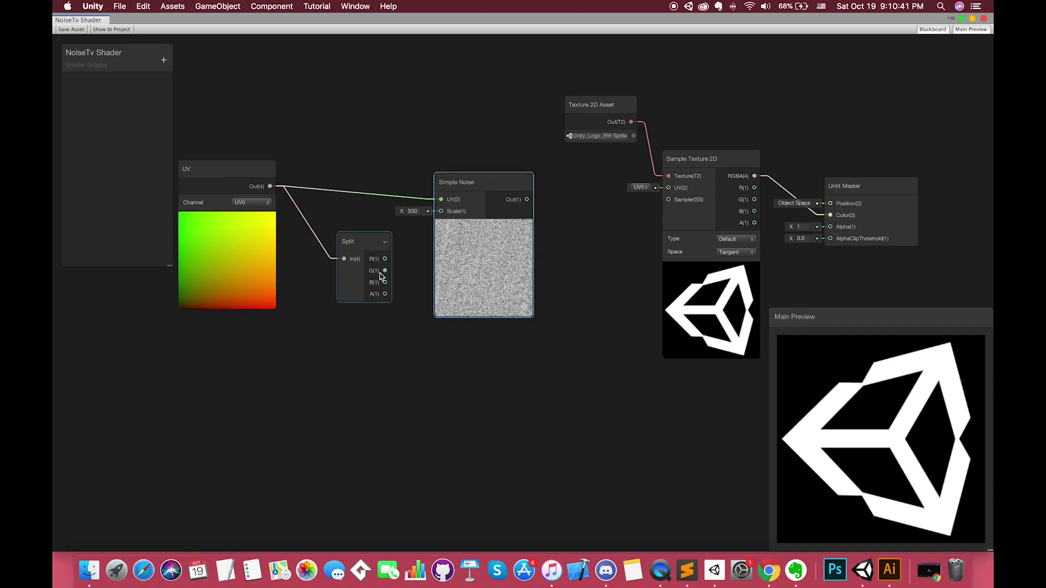
pyautogui.moveTo(413, 235); pyautogui.dragTo(441, 199)
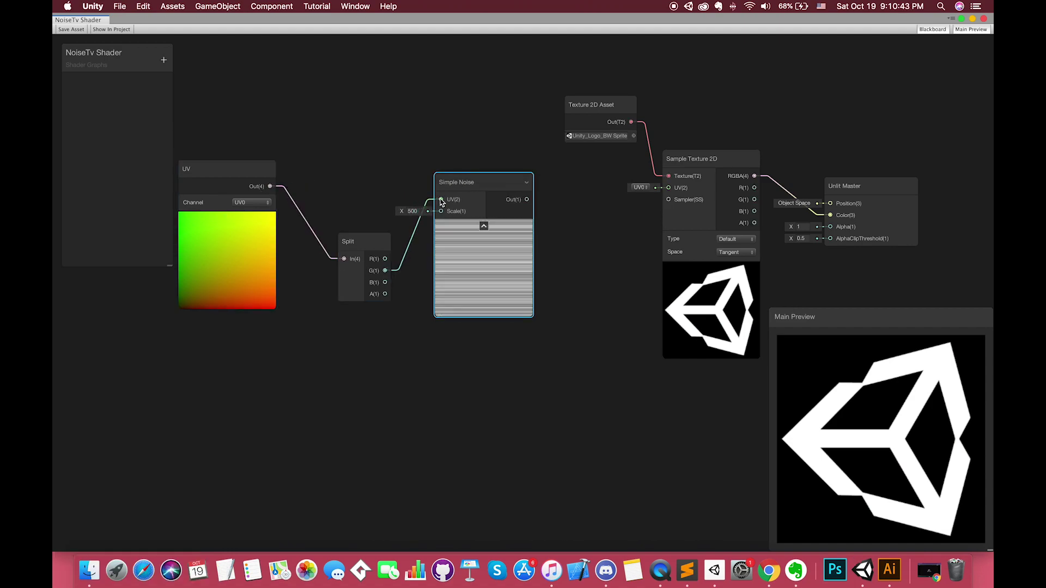
pyautogui.moveTo(368, 243); pyautogui.dragTo(351, 188)
pyautogui.moveTo(466, 188); pyautogui.dragTo(456, 180)
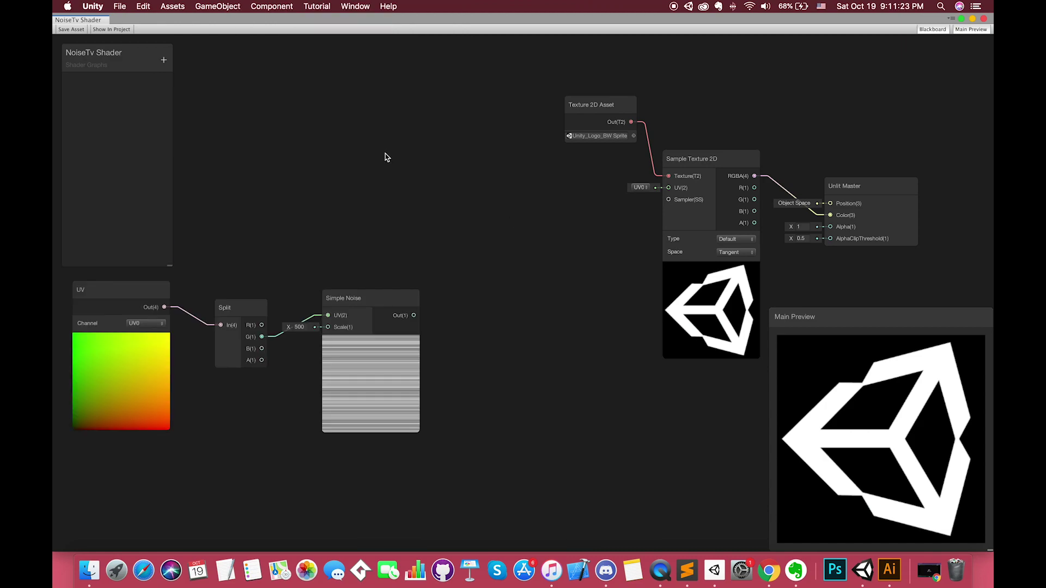
# Add a second UV node and place it above the Simple Noise
pyautogui.rightClick(385, 157)
pyautogui.click(381, 155)
pyautogui.write('uv')
pyautogui.press('Return')
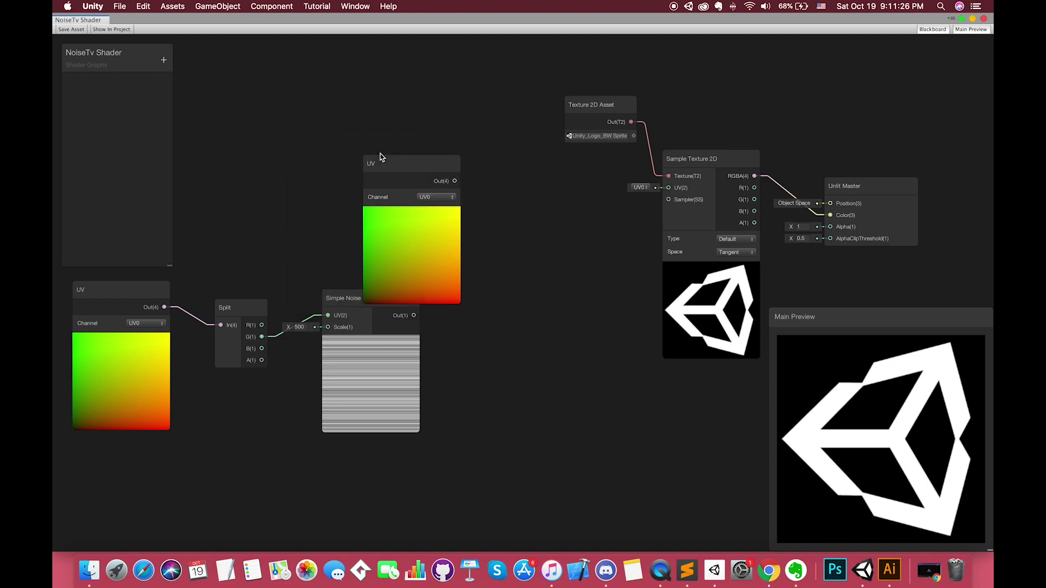
pyautogui.moveTo(385, 158); pyautogui.dragTo(342, 118)
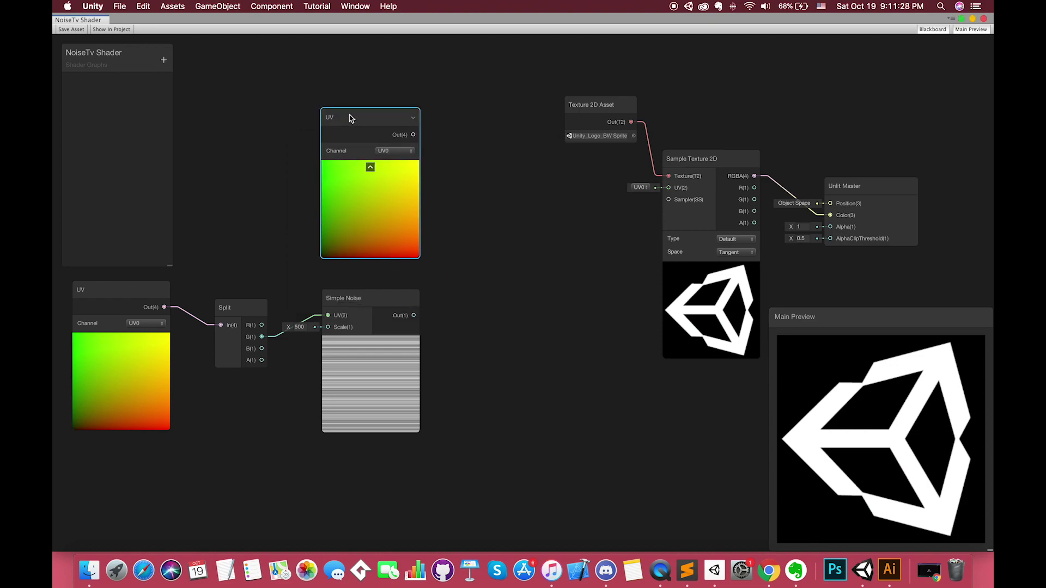
# Try a Multiply of UV and noise feeding the texture UV, then delete it
pyautogui.rightClick(512, 236)
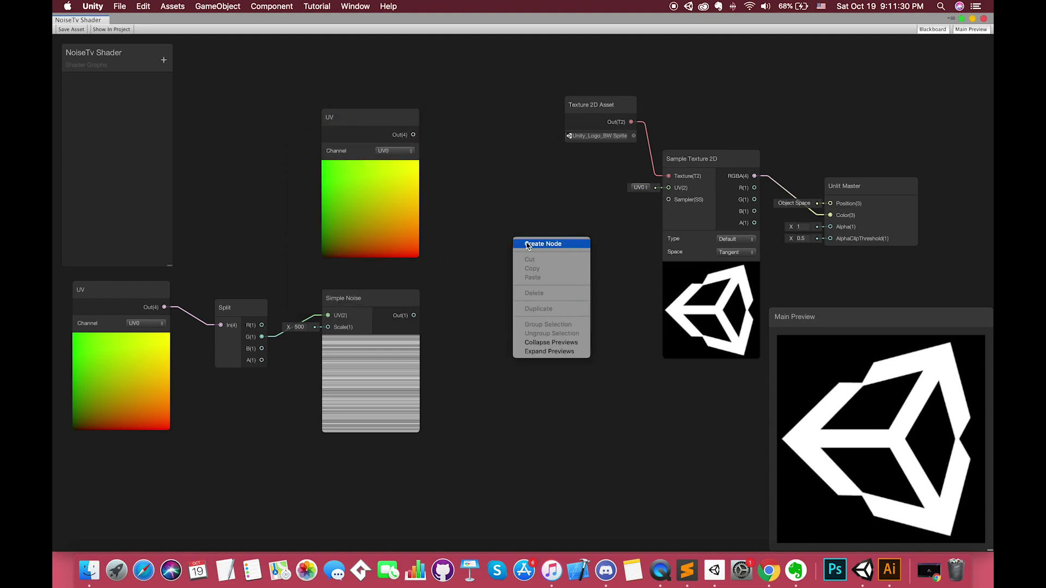
pyautogui.click(528, 244)
pyautogui.write('multiply')
pyautogui.press('Return')
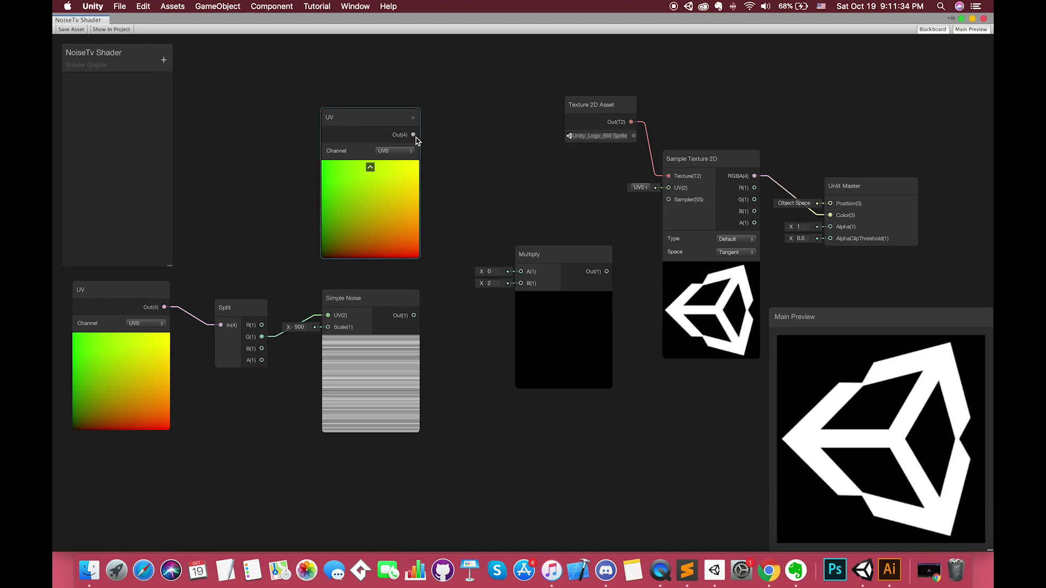
pyautogui.moveTo(415, 137); pyautogui.dragTo(521, 272)
pyautogui.moveTo(414, 315); pyautogui.dragTo(521, 284)
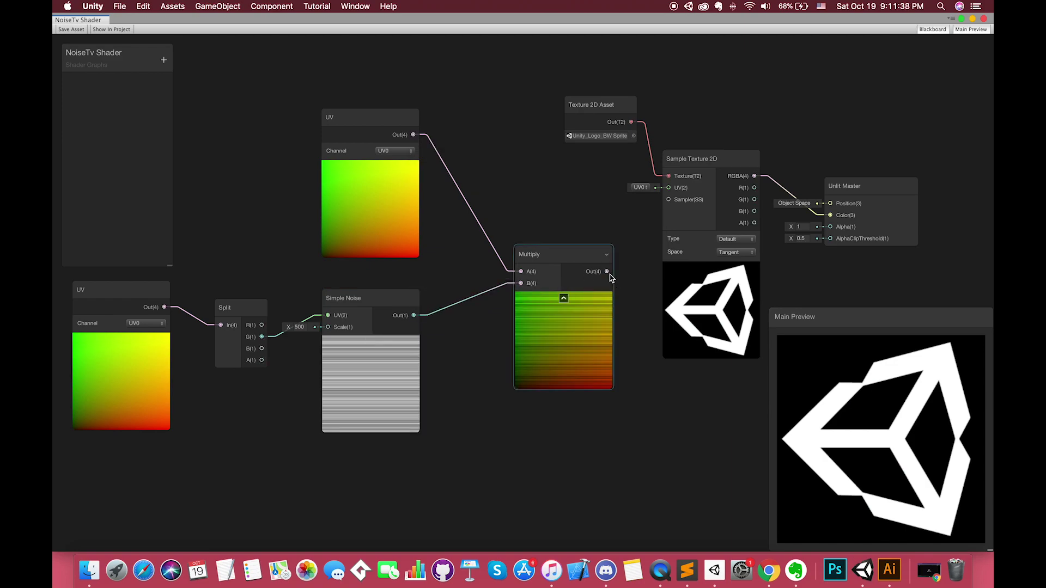
pyautogui.moveTo(607, 272); pyautogui.dragTo(669, 187)
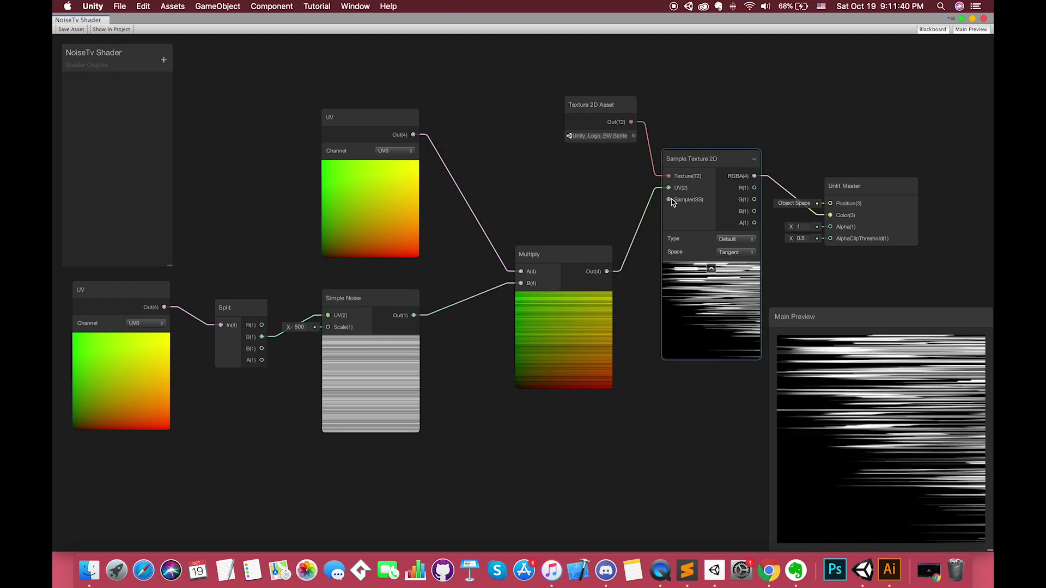
pyautogui.click(564, 297)
pyautogui.press('super+d')
pyautogui.rightClick(537, 261)
# Add an Add node summing UV and noise into the Sample Texture 2D UV
pyautogui.click(549, 273)
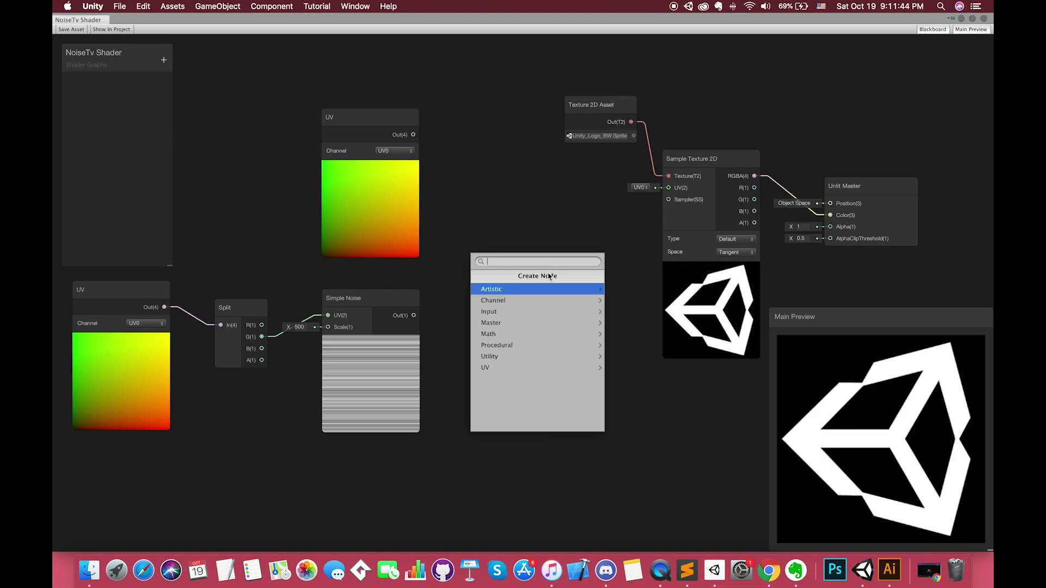
pyautogui.write('add')
pyautogui.press('Return')
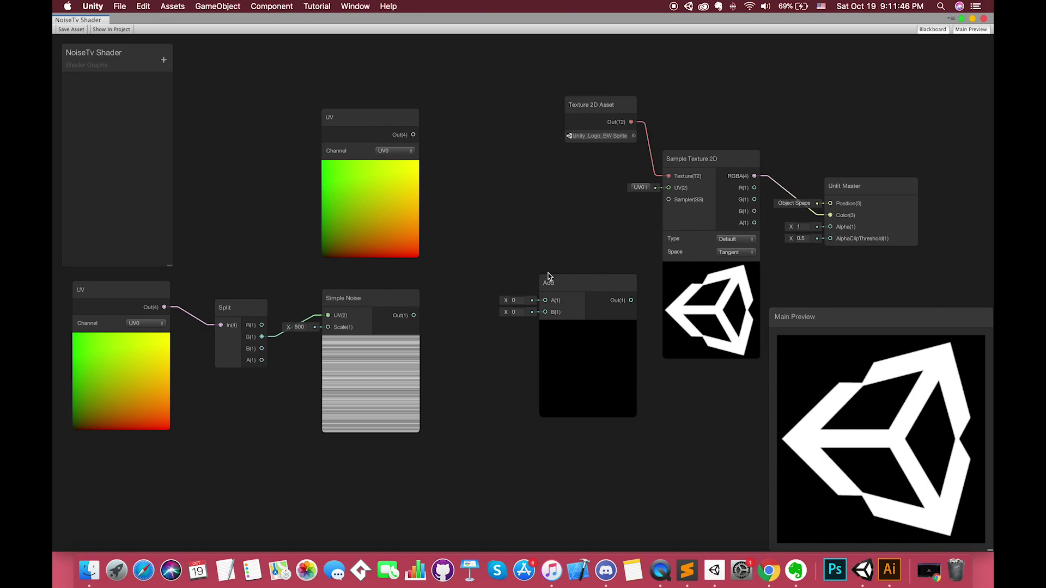
pyautogui.moveTo(530, 249); pyautogui.dragTo(501, 219)
pyautogui.moveTo(412, 135); pyautogui.dragTo(499, 248)
pyautogui.moveTo(414, 316); pyautogui.dragTo(498, 259)
pyautogui.moveTo(585, 247); pyautogui.dragTo(669, 188)
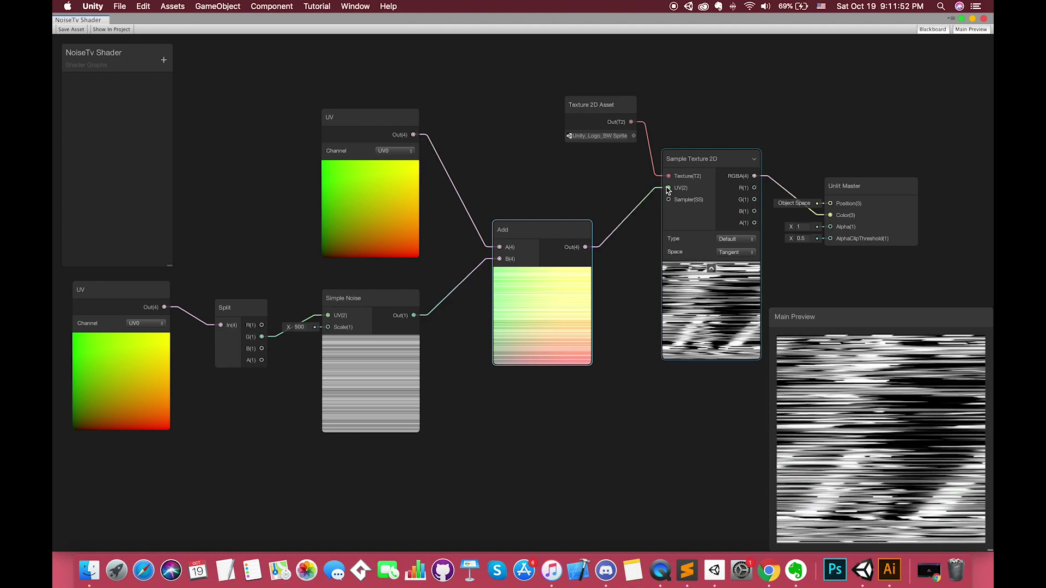
# Disconnect the noise from Add B and spread the nodes out
pyautogui.click(371, 301)
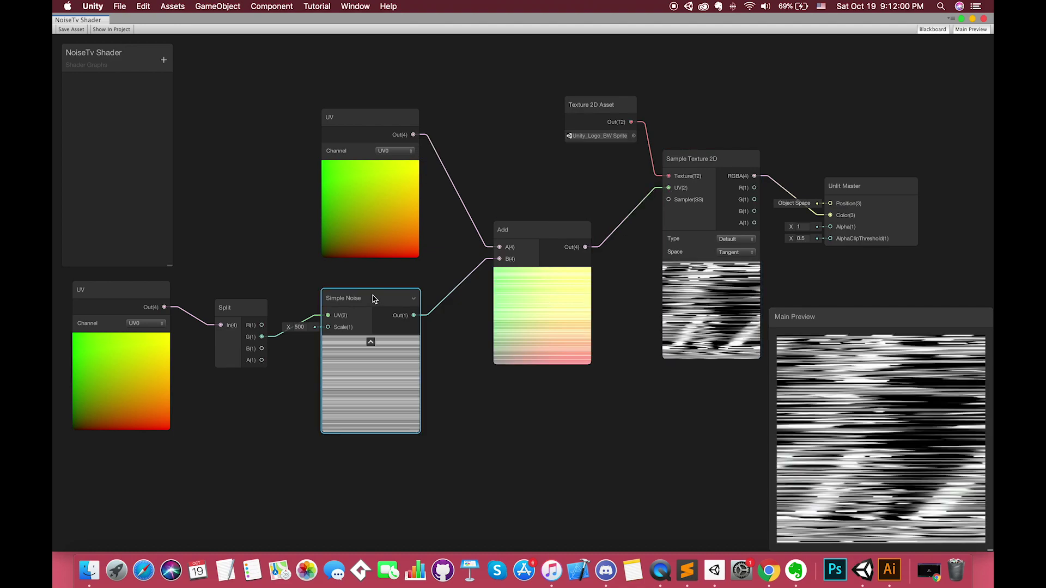
pyautogui.moveTo(539, 272); pyautogui.dragTo(578, 268)
pyautogui.click(479, 285)
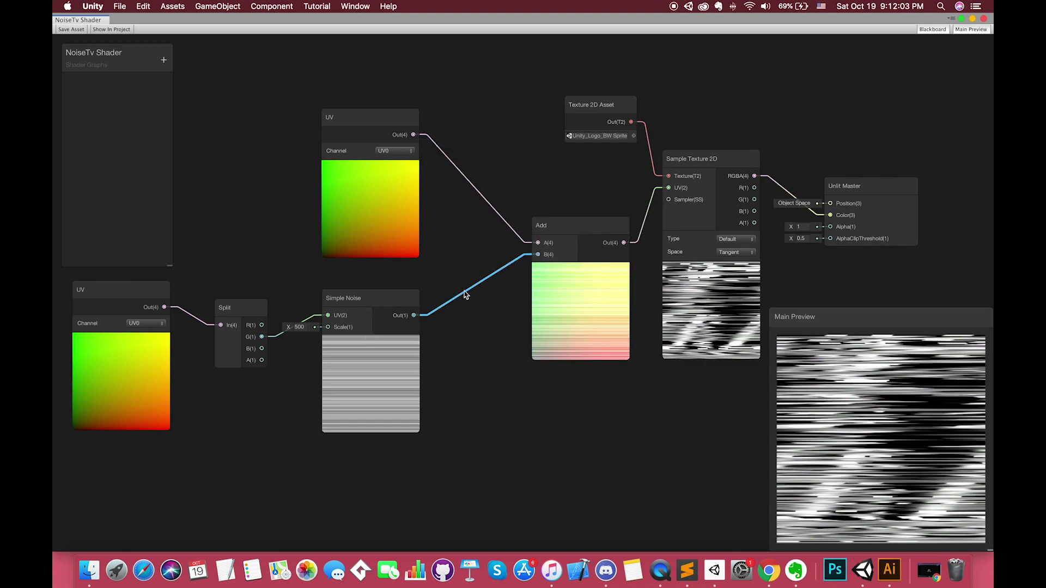
pyautogui.press('Delete')
pyautogui.moveTo(262, 282); pyautogui.dragTo(285, 297)
pyautogui.click(279, 289)
pyautogui.click(402, 308)
# Insert a Multiply after the Simple Noise and feed it into Add B
pyautogui.rightClick(409, 308)
pyautogui.click(427, 313)
pyautogui.write('mu')
pyautogui.press('Return')
pyautogui.moveTo(368, 315); pyautogui.dragTo(441, 301)
pyautogui.moveTo(503, 320); pyautogui.dragTo(538, 255)
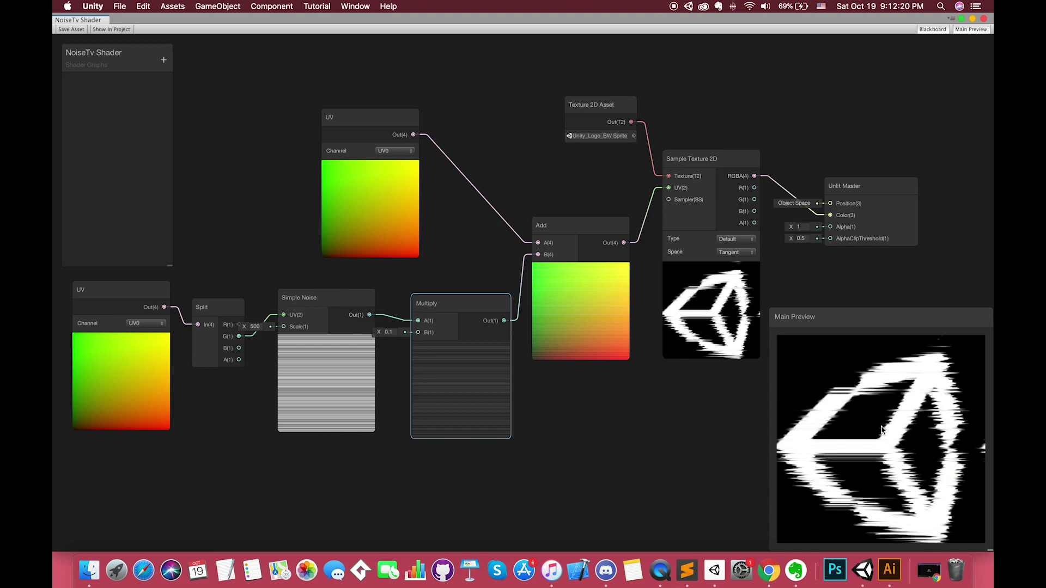
# Set the noise Multiply strength to 0.1 after trying 0.65 and 2.43
pyautogui.moveTo(390, 121); pyautogui.dragTo(477, 113)
pyautogui.click(388, 332)
pyautogui.write('1.0')
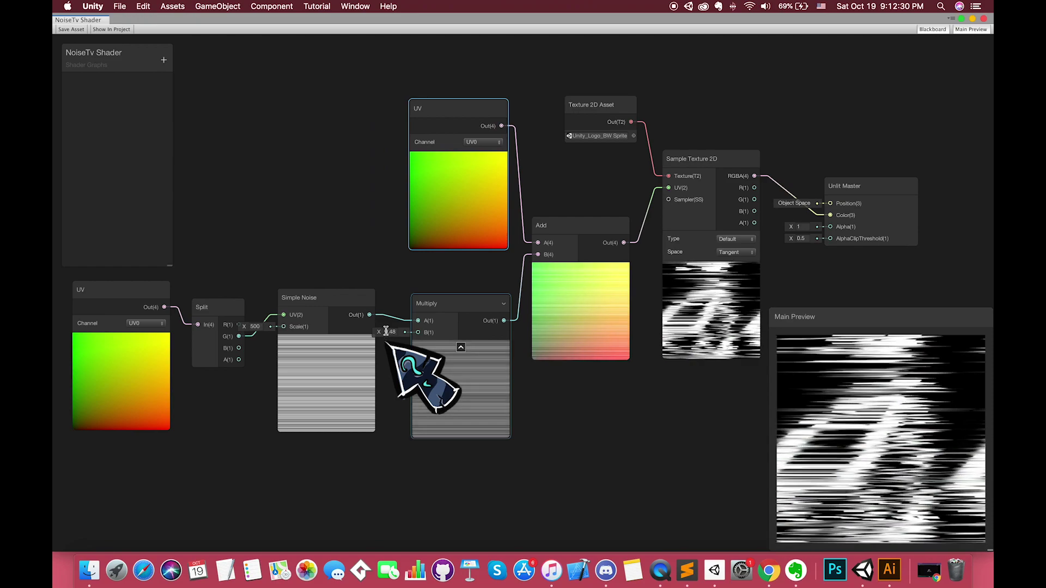
pyautogui.press('BackSpace')
pyautogui.press('BackSpace')
pyautogui.press('BackSpace')
pyautogui.write('0.65')
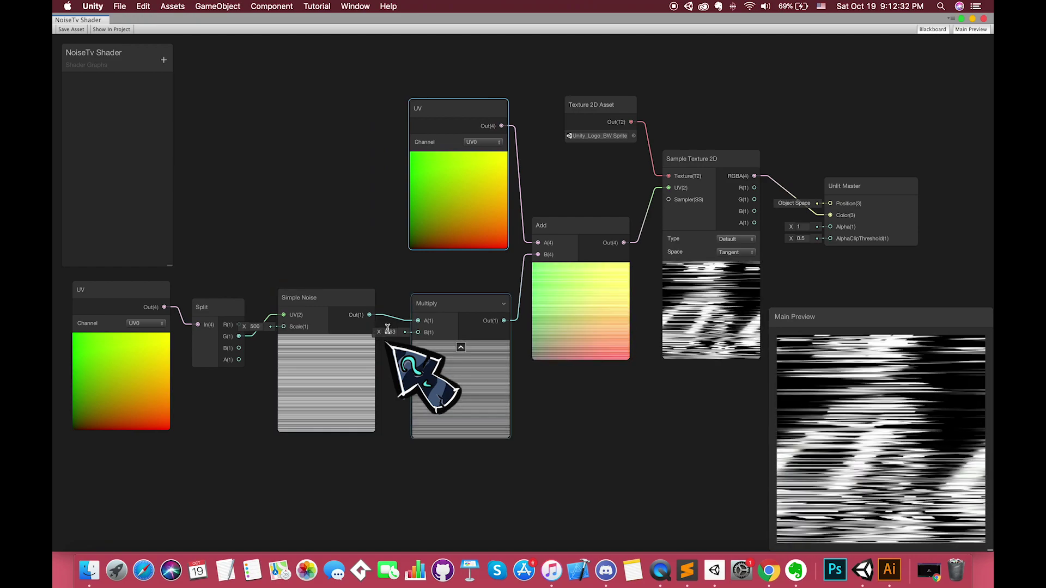
pyautogui.moveTo(386, 331)
pyautogui.mouseDown()
pyautogui.moveTo(405, 337)
pyautogui.moveTo(375, 346)
pyautogui.moveTo(384, 347)
pyautogui.mouseUp()
pyautogui.moveTo(461, 108); pyautogui.dragTo(506, 62)
pyautogui.scroll(-2, 512, 263)
pyautogui.moveTo(512, 263); pyautogui.dragTo(789, 131)
# Create a Vector 2 node routing the Multiply output through X into Add B
pyautogui.moveTo(577, 245); pyautogui.dragTo(685, 181)
pyautogui.rightClick(602, 306)
pyautogui.click(603, 302)
pyautogui.write('vector')
pyautogui.press('Down')
pyautogui.press('Return')
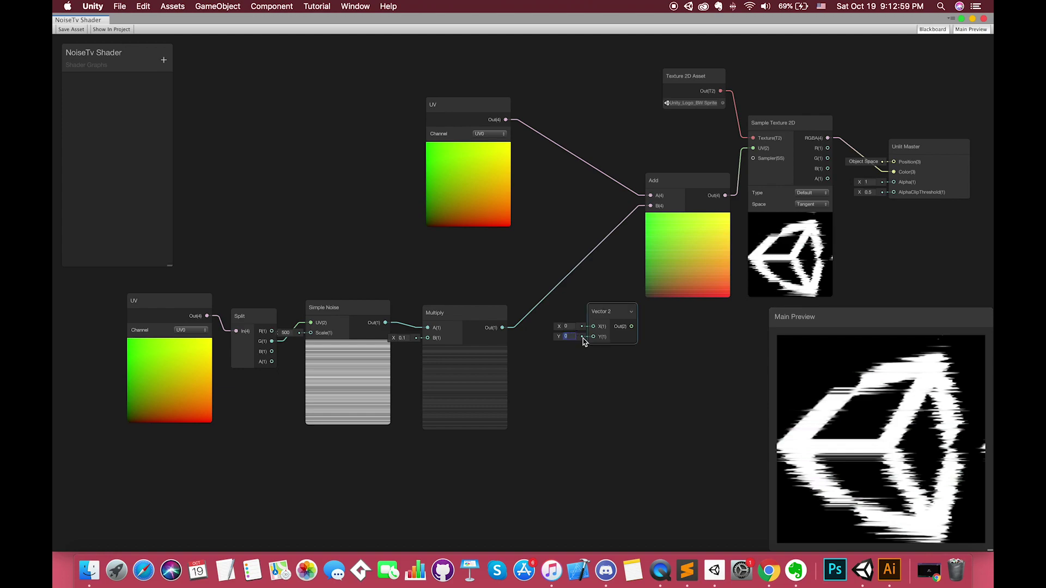
pyautogui.moveTo(503, 327); pyautogui.dragTo(650, 206)
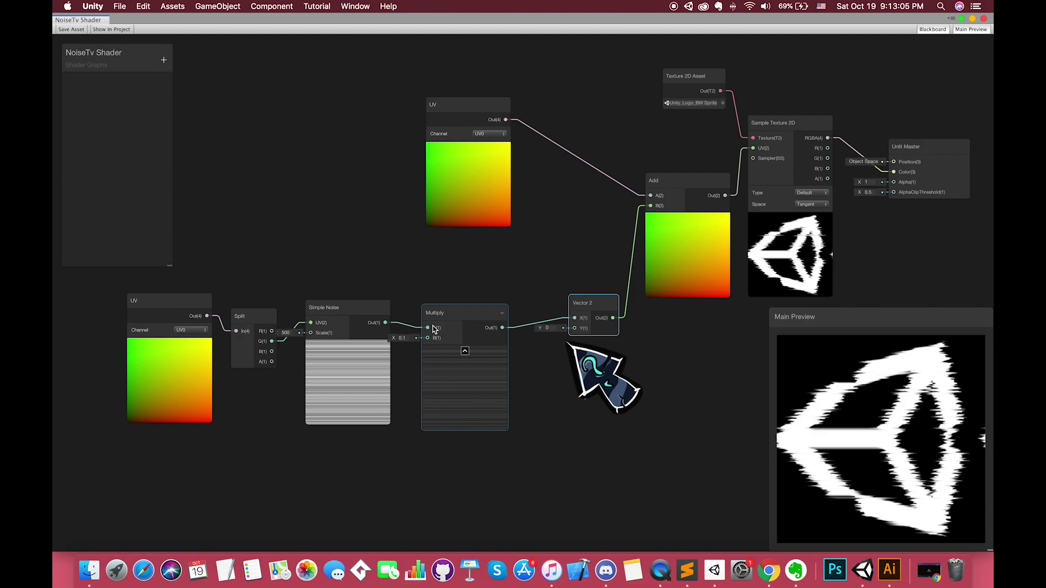
# Test noise strength and Vector 2 Y values, then undo back to 0.1
pyautogui.moveTo(395, 341); pyautogui.dragTo(400, 337)
pyautogui.click(400, 337)
pyautogui.write('0.88')
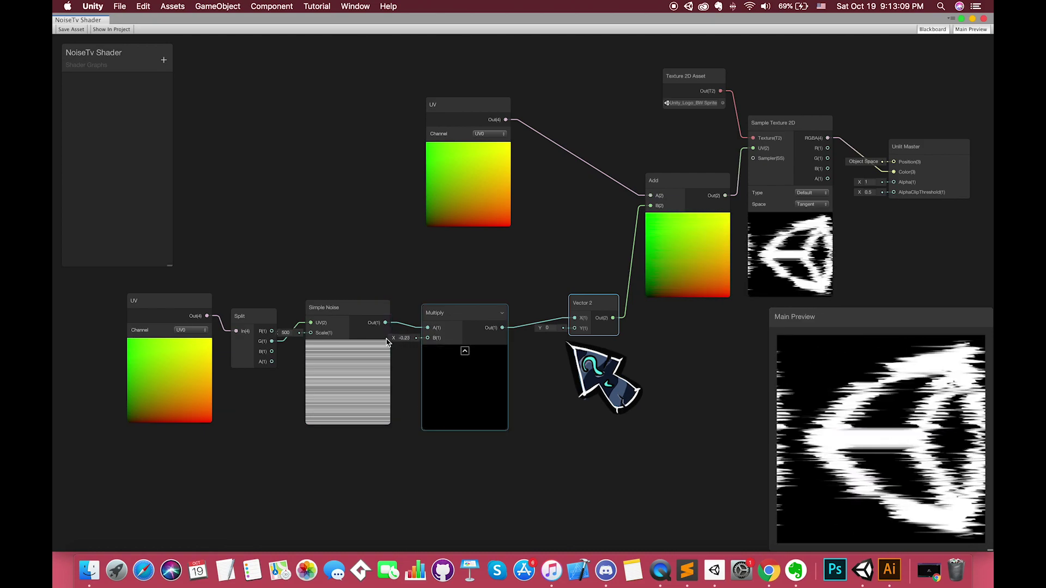
pyautogui.press('BackSpace')
pyautogui.press('BackSpace')
pyautogui.press('BackSpace')
pyautogui.press('BackSpace')
pyautogui.write('-0.37')
pyautogui.moveTo(539, 330); pyautogui.dragTo(576, 333)
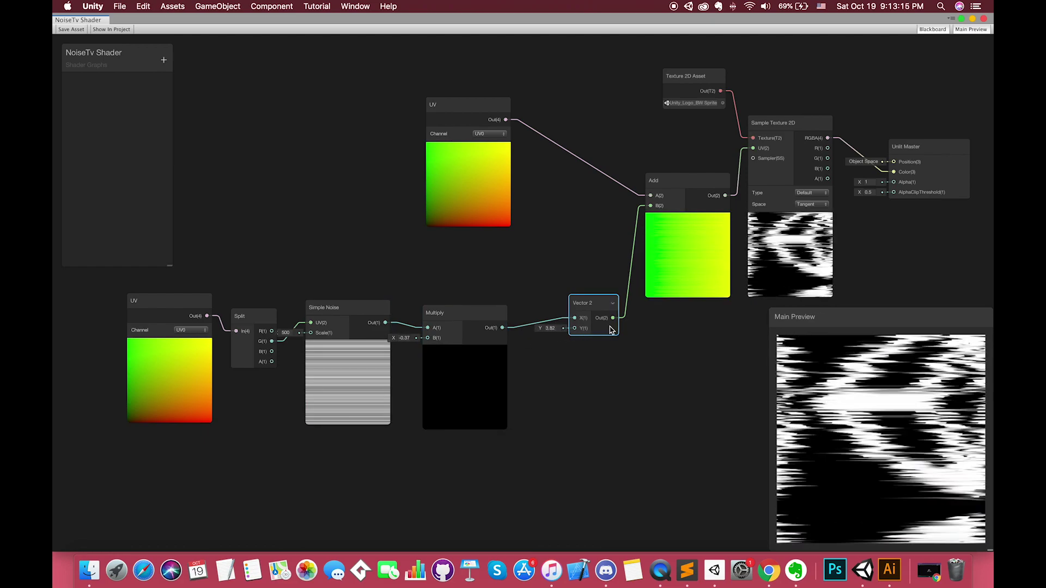
pyautogui.press('cmd+z')
pyautogui.press('cmd+z')
pyautogui.press('cmd+z')
# Add a Time node below the existing noise chain
pyautogui.rightClick(268, 362)
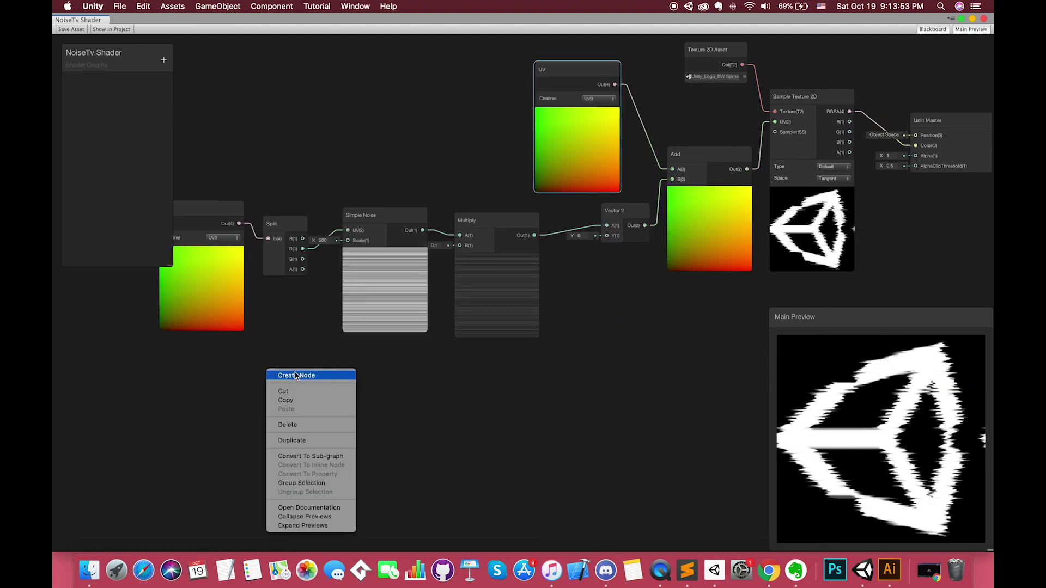
pyautogui.click(296, 373)
pyautogui.write('t')
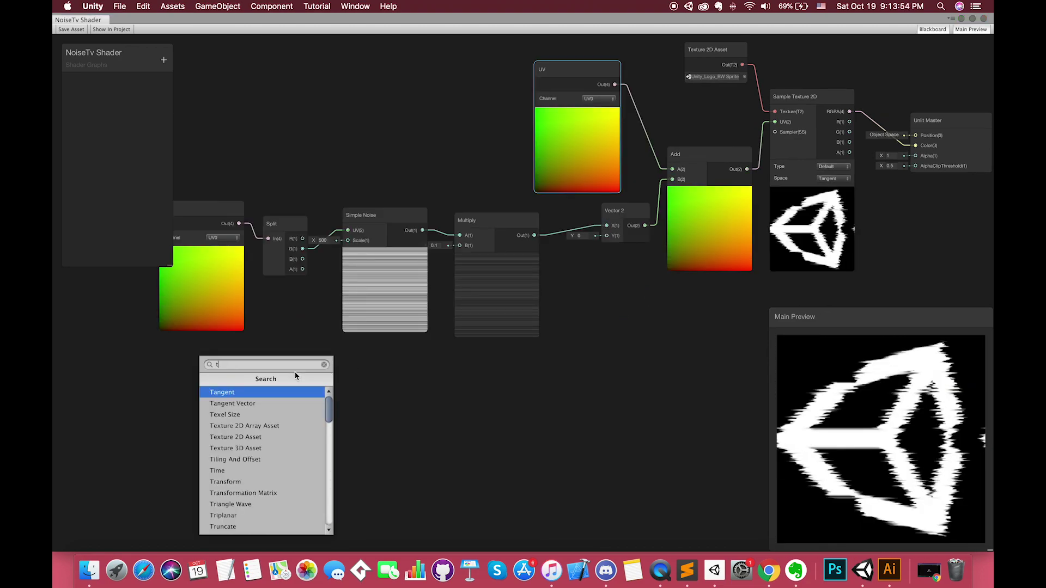
pyautogui.write('ime')
pyautogui.press('Return')
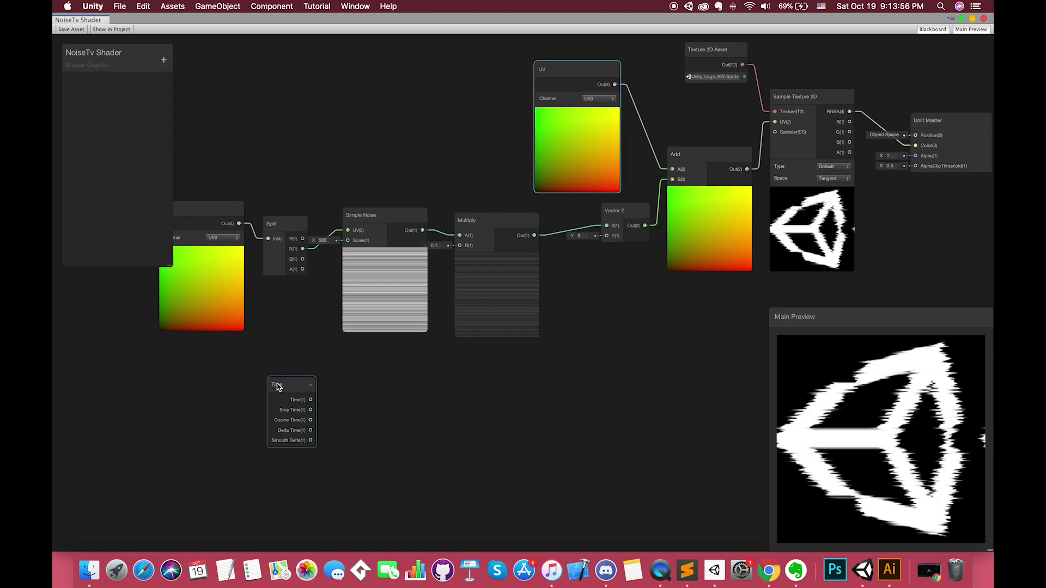
pyautogui.moveTo(277, 387); pyautogui.dragTo(360, 373)
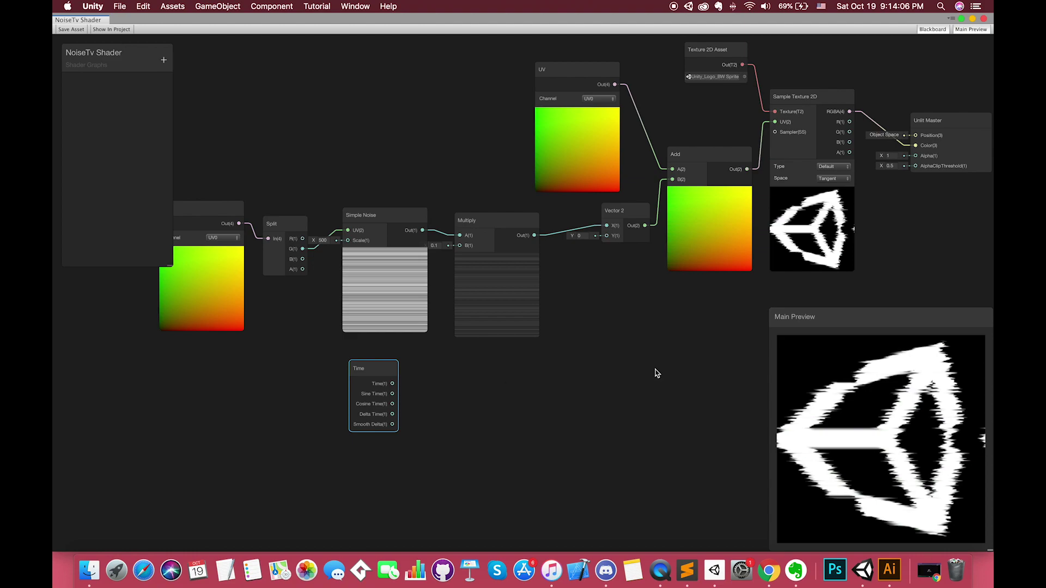
# Add a second Simple Noise beside Time and feed Time into its UV
pyautogui.rightClick(480, 381)
pyautogui.click(492, 390)
pyautogui.write('simple')
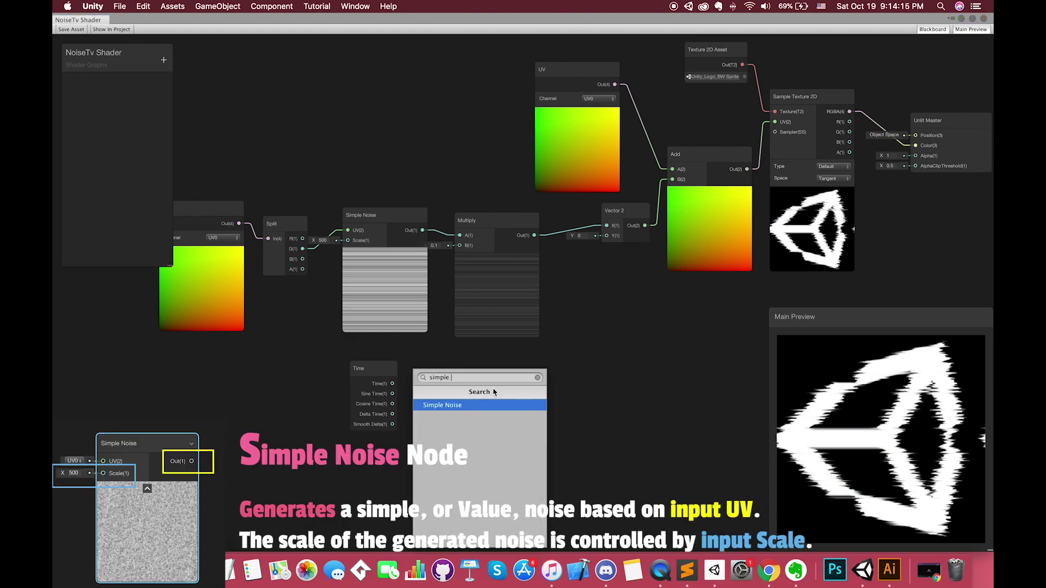
pyautogui.press('Return')
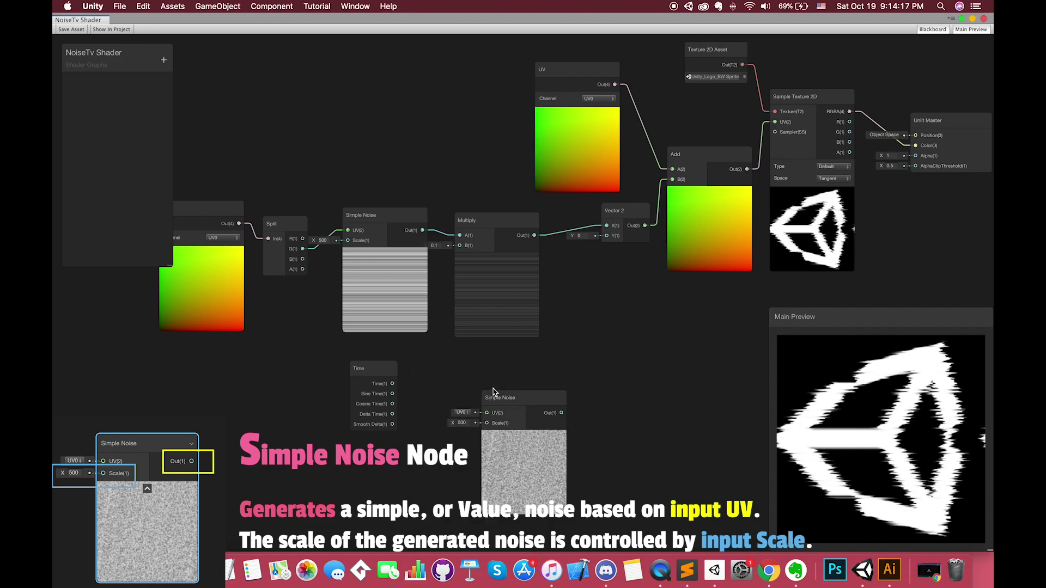
pyautogui.moveTo(493, 390); pyautogui.dragTo(476, 361)
pyautogui.moveTo(392, 384); pyautogui.dragTo(472, 372)
# Multiply the scaled noise by the time noise and route the result into Vector 2 X
pyautogui.rightClick(596, 339)
pyautogui.click(613, 351)
pyautogui.write('m')
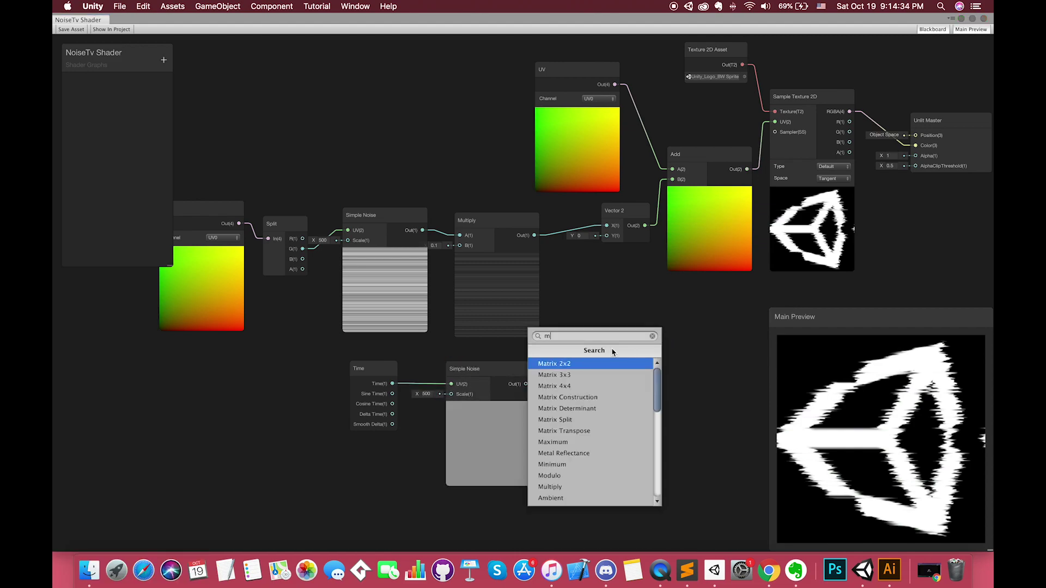
pyautogui.write('ultiply')
pyautogui.press('Return')
pyautogui.moveTo(535, 235); pyautogui.dragTo(601, 371)
pyautogui.moveTo(525, 384); pyautogui.dragTo(602, 382)
pyautogui.moveTo(681, 371); pyautogui.dragTo(603, 221)
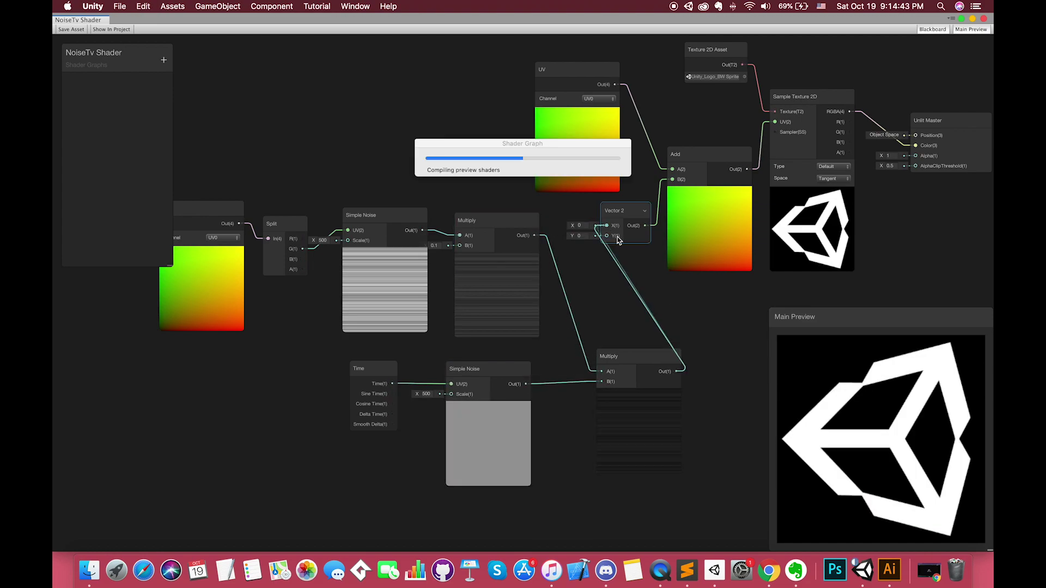
pyautogui.moveTo(625, 357); pyautogui.dragTo(559, 321)
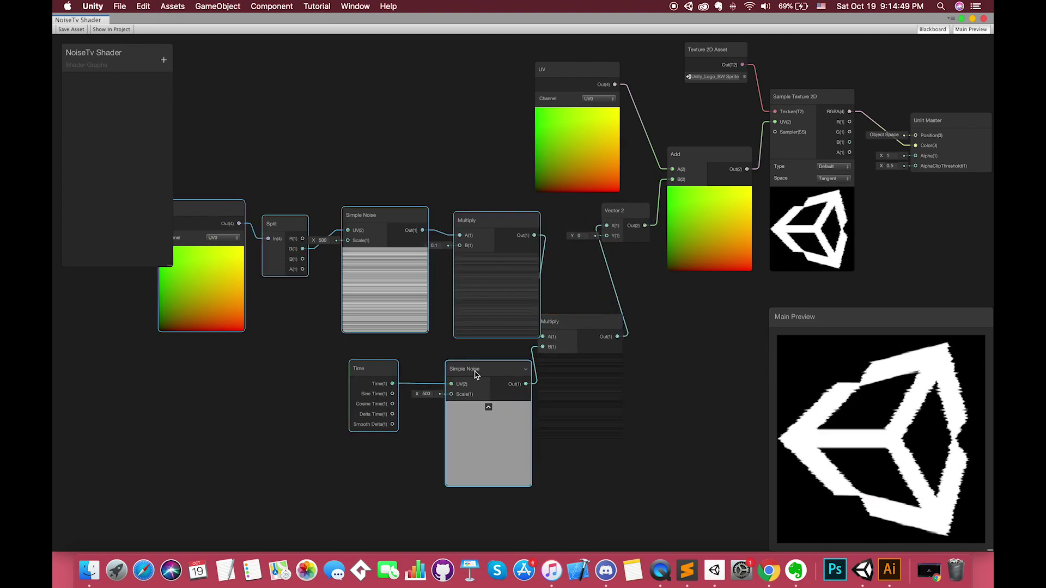
pyautogui.moveTo(468, 221); pyautogui.dragTo(384, 281)
pyautogui.moveTo(572, 321); pyautogui.dragTo(538, 307)
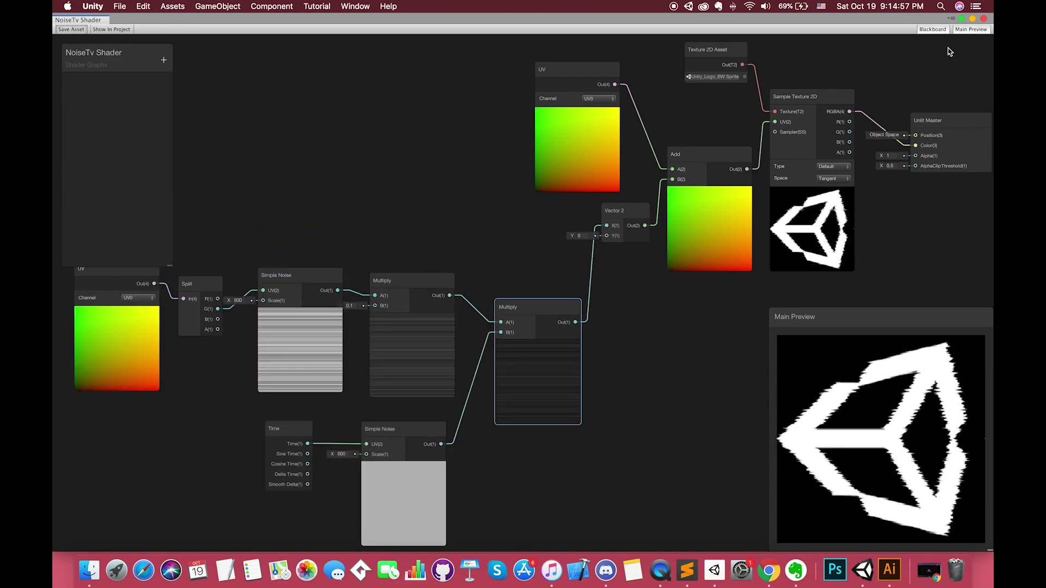
# Drag the NoiseTv Shader onto the NoiseTv plane's material in the Inspector
pyautogui.press('super+w')
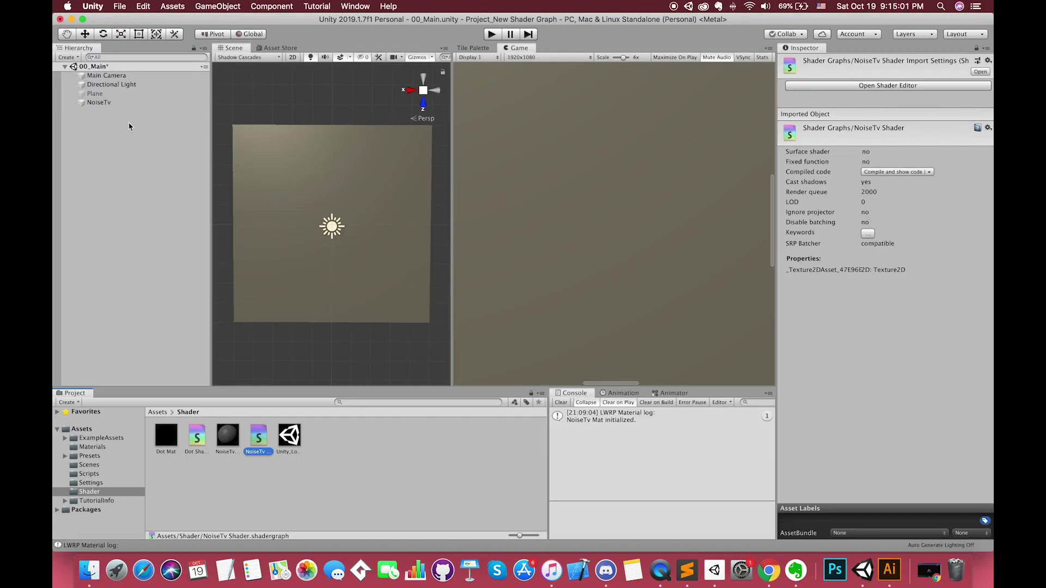
pyautogui.click(99, 102)
pyautogui.moveTo(254, 444); pyautogui.dragTo(861, 351)
pyautogui.scroll(-6, 654, 222)
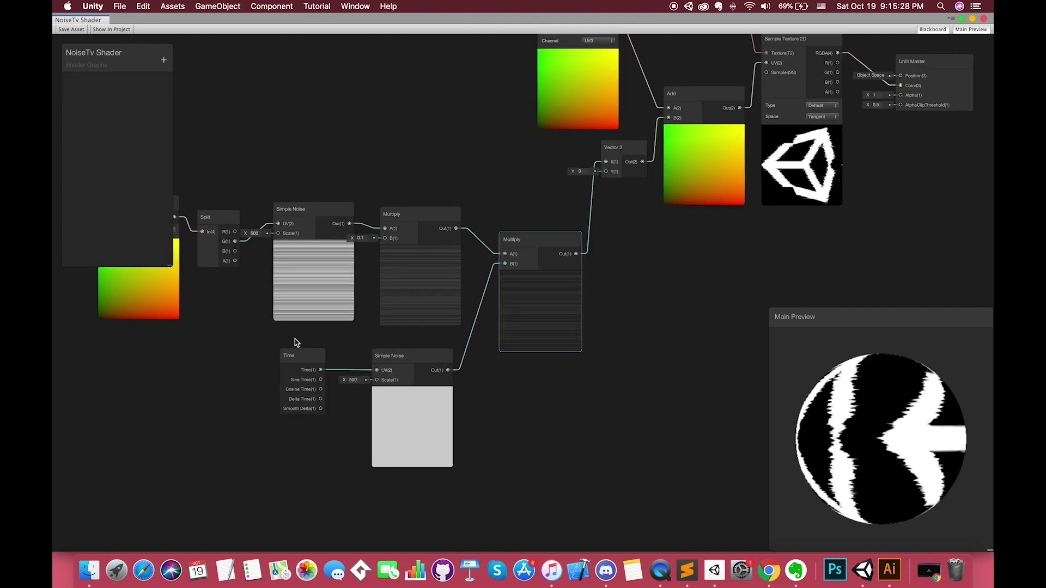
# Gate the time noise with a Step node into Multiply B, setting Step In to 0.26
pyautogui.moveTo(294, 342); pyautogui.dragTo(280, 390)
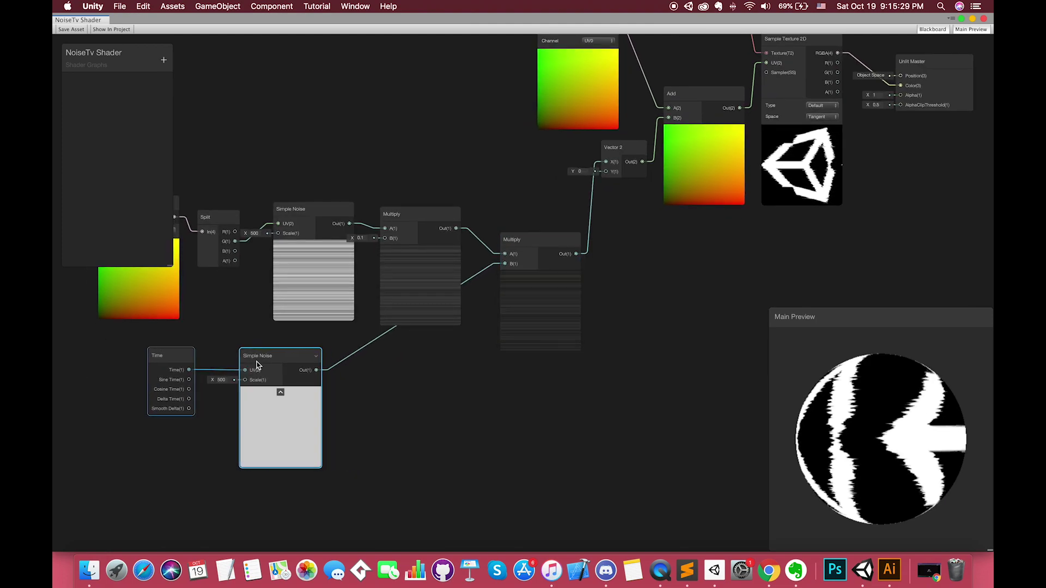
pyautogui.rightClick(385, 373)
pyautogui.click(407, 382)
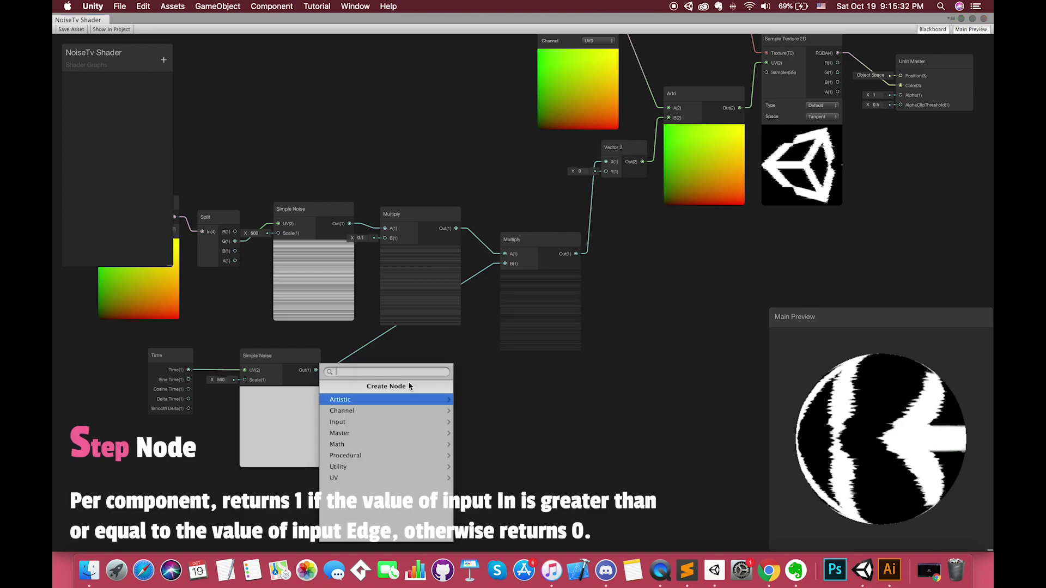
pyautogui.press('Return')
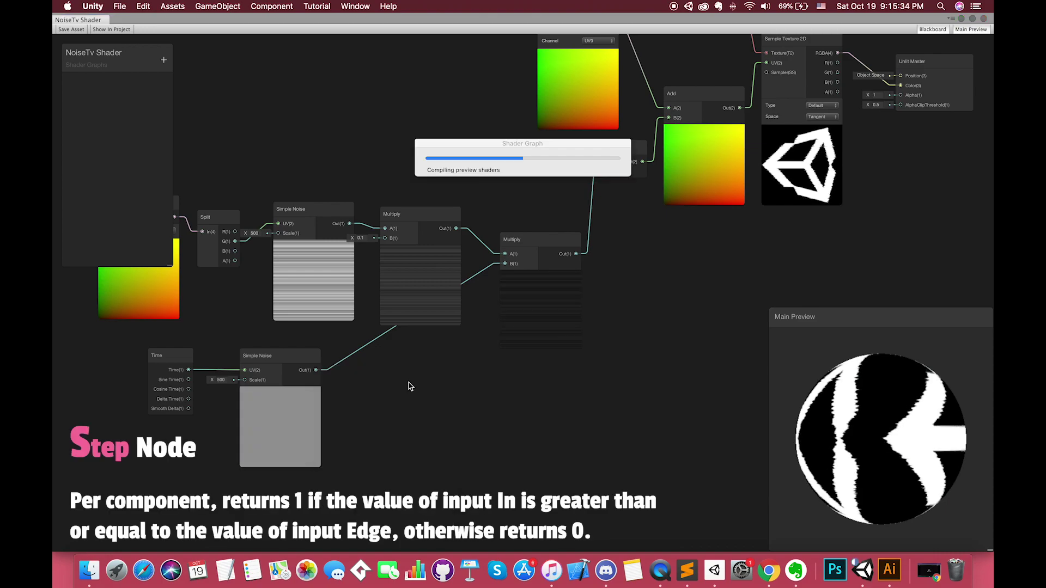
pyautogui.write('0.3')
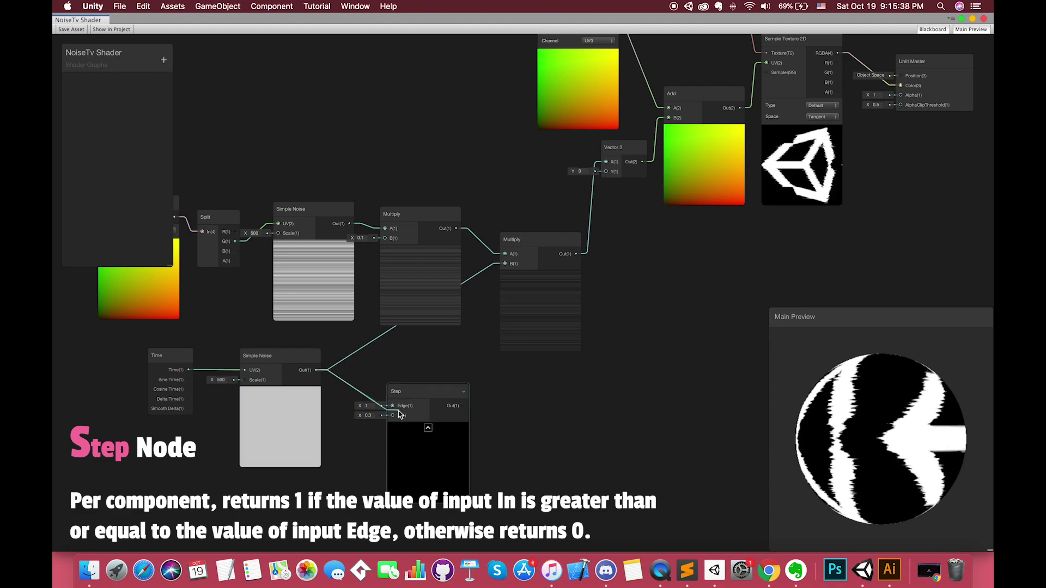
pyautogui.moveTo(399, 416); pyautogui.dragTo(393, 407)
pyautogui.moveTo(468, 406); pyautogui.dragTo(505, 264)
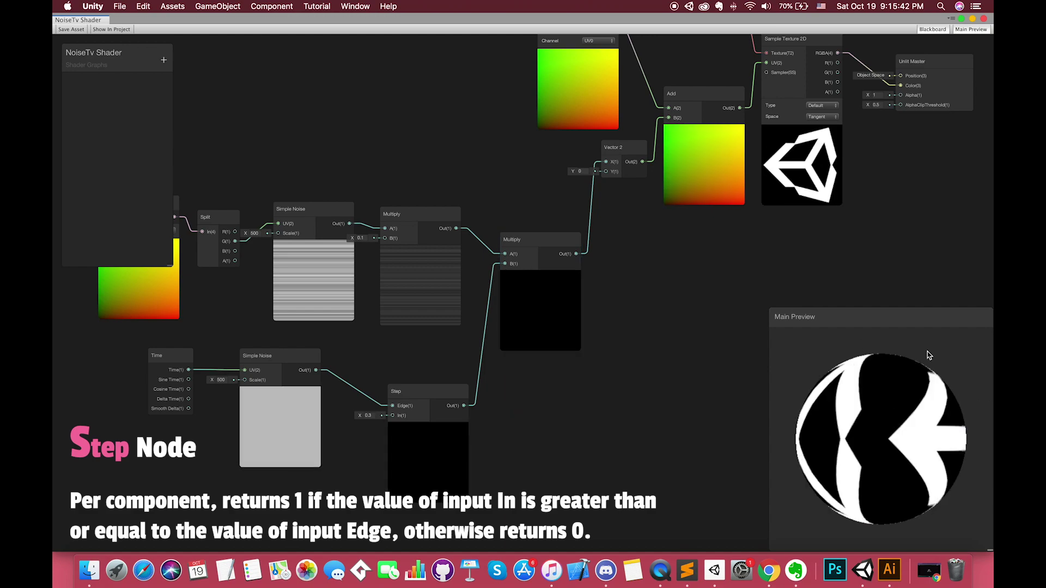
pyautogui.moveTo(433, 393); pyautogui.dragTo(424, 361)
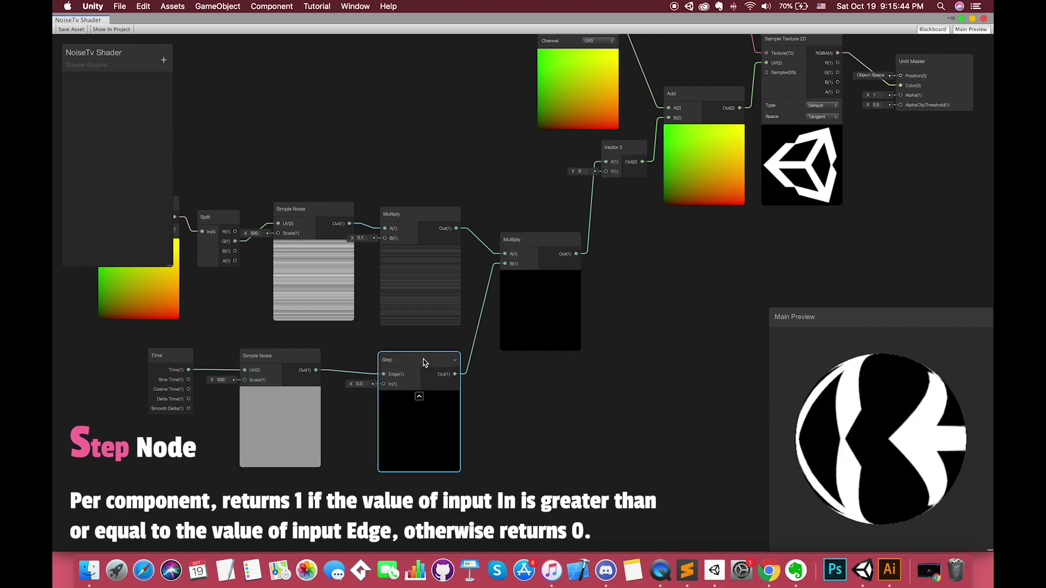
pyautogui.moveTo(353, 385); pyautogui.dragTo(356, 383)
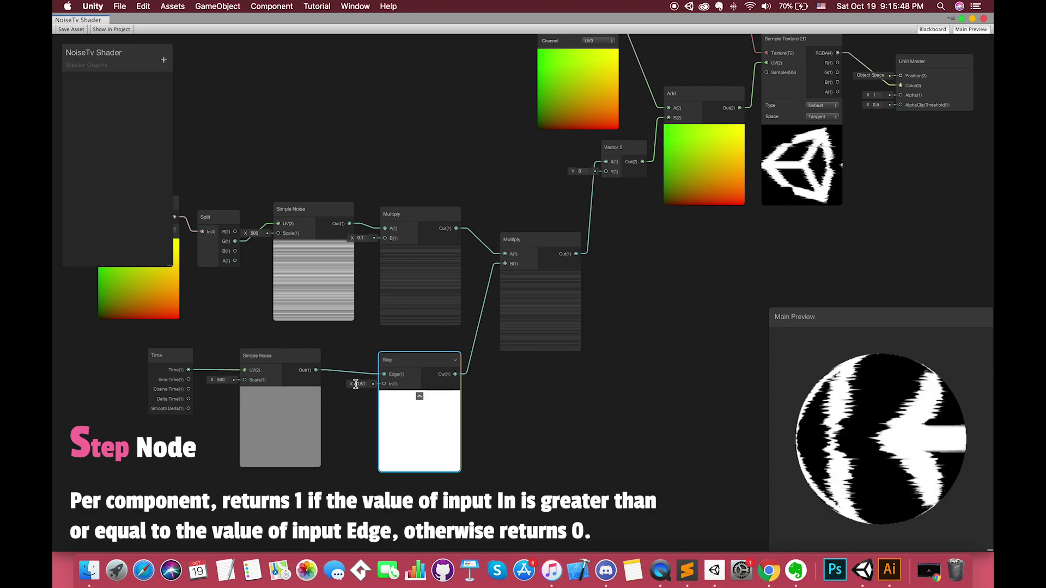
pyautogui.moveTo(354, 385); pyautogui.dragTo(344, 385)
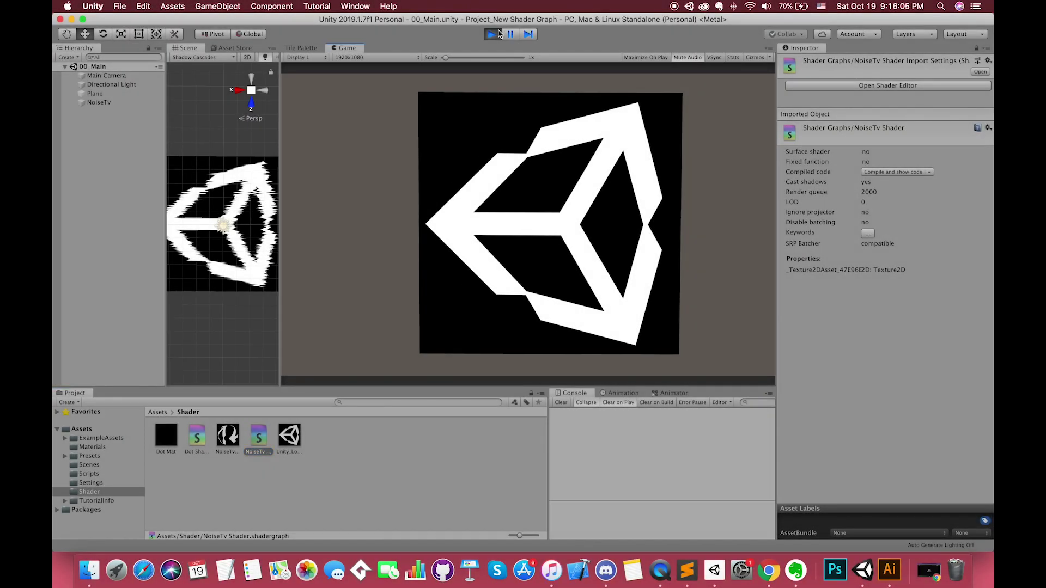
# Play the scene, then wire Time through a Fraction node into the second Simple Noise UV
pyautogui.click(499, 33)
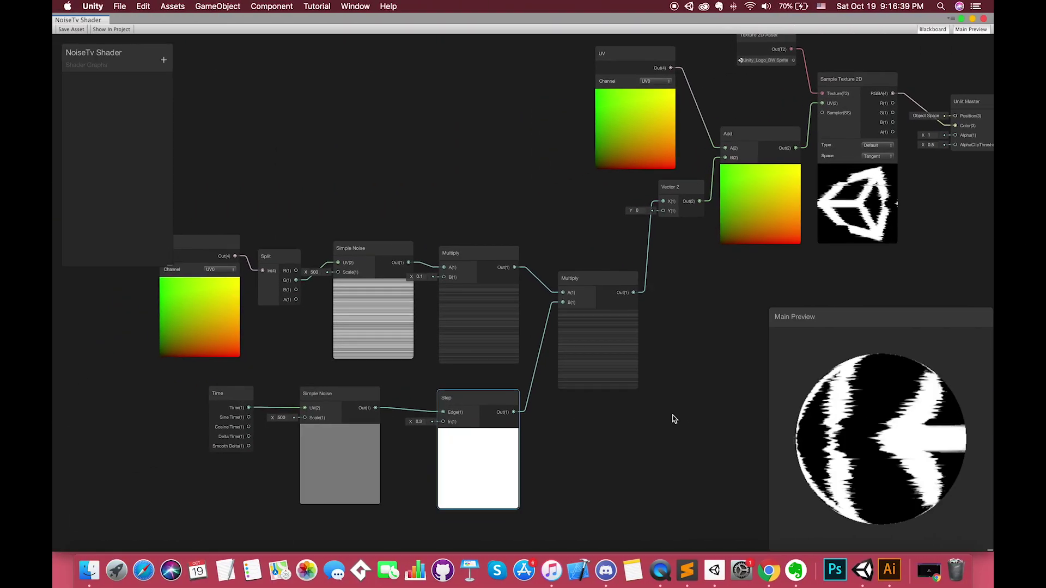
pyautogui.moveTo(674, 418); pyautogui.dragTo(683, 416, button='middle')
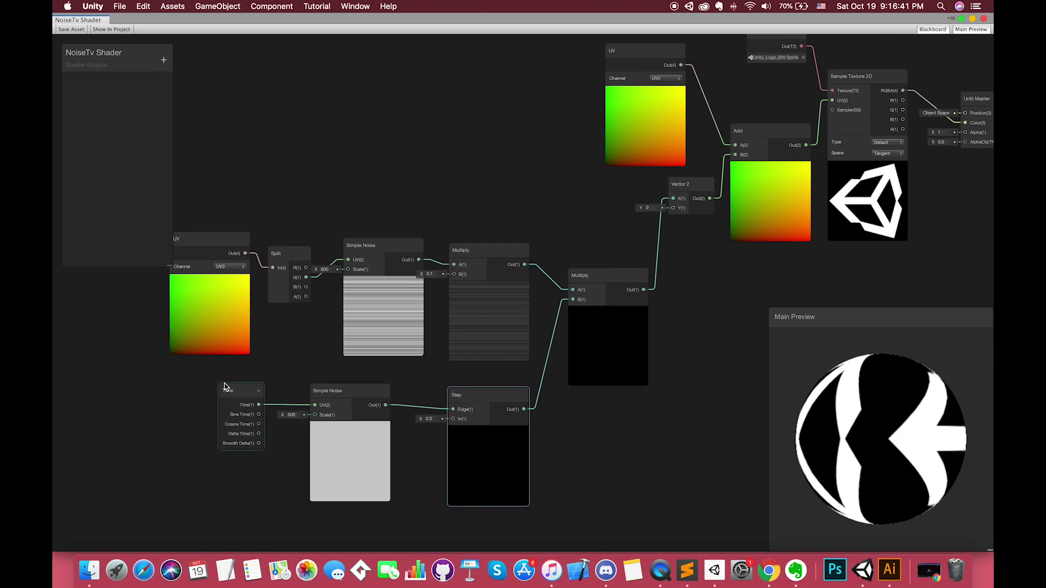
pyautogui.rightClick(207, 395)
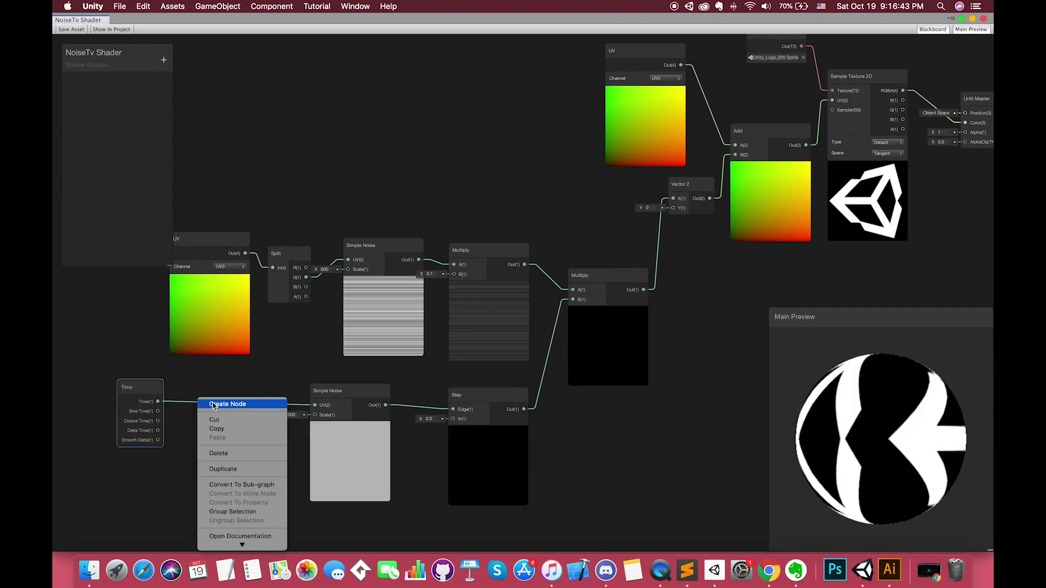
pyautogui.click(213, 404)
pyautogui.write('f')
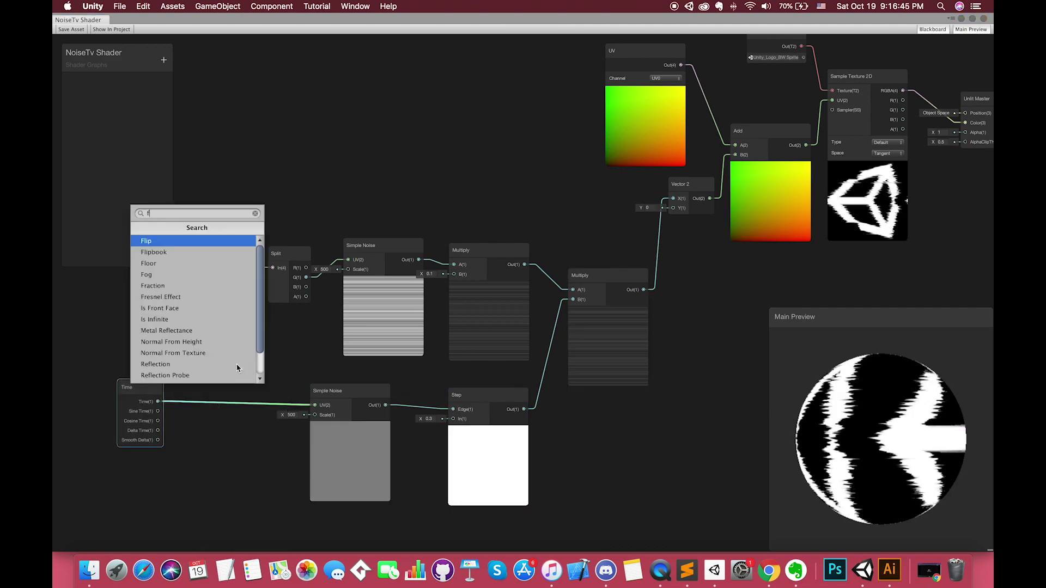
pyautogui.write('rac')
pyautogui.click(173, 247)
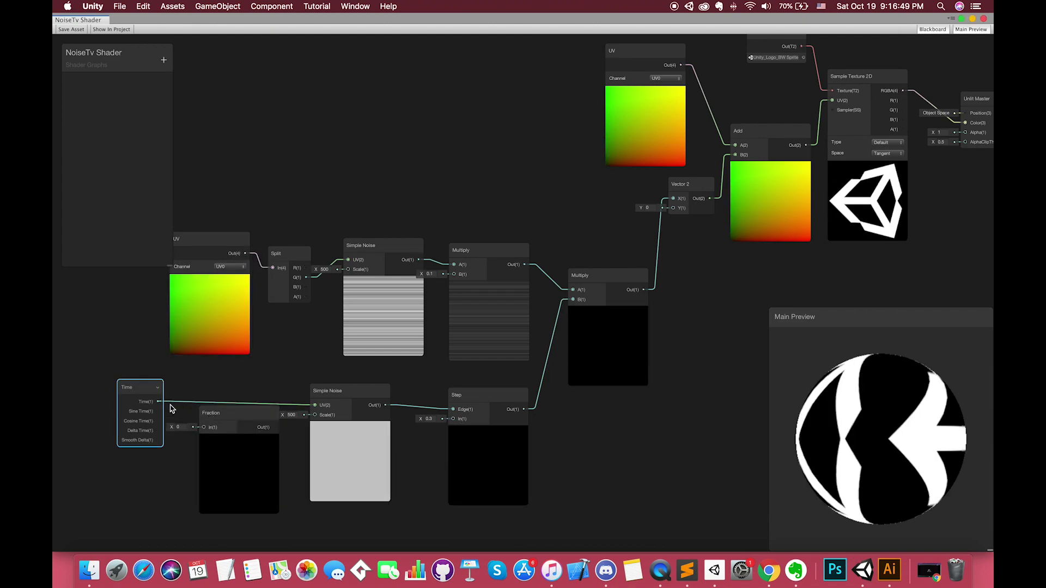
pyautogui.moveTo(158, 401); pyautogui.dragTo(204, 427)
pyautogui.moveTo(275, 427); pyautogui.dragTo(268, 402)
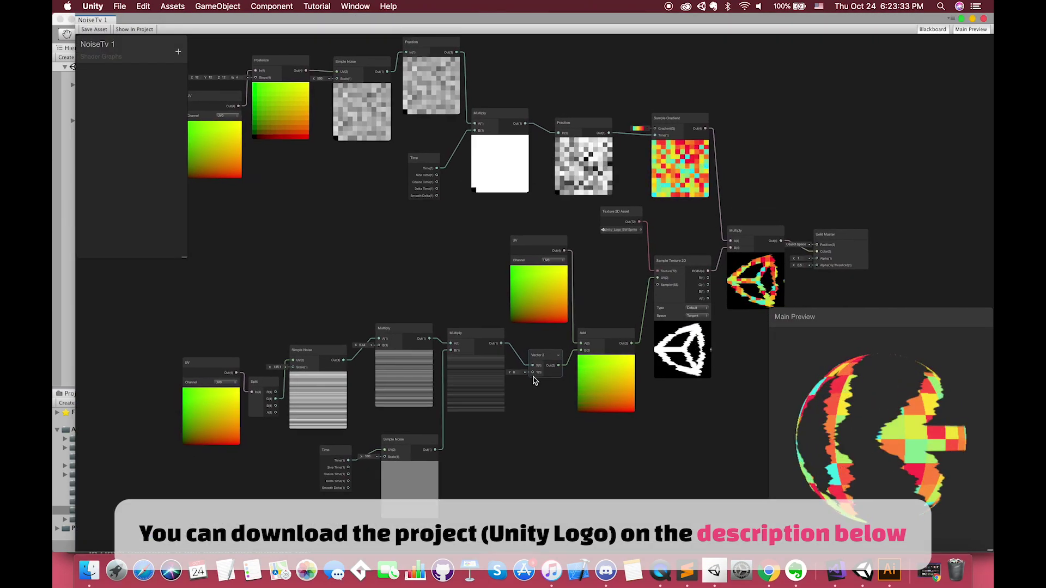
pyautogui.moveTo(220, 56); pyautogui.dragTo(295, 233)
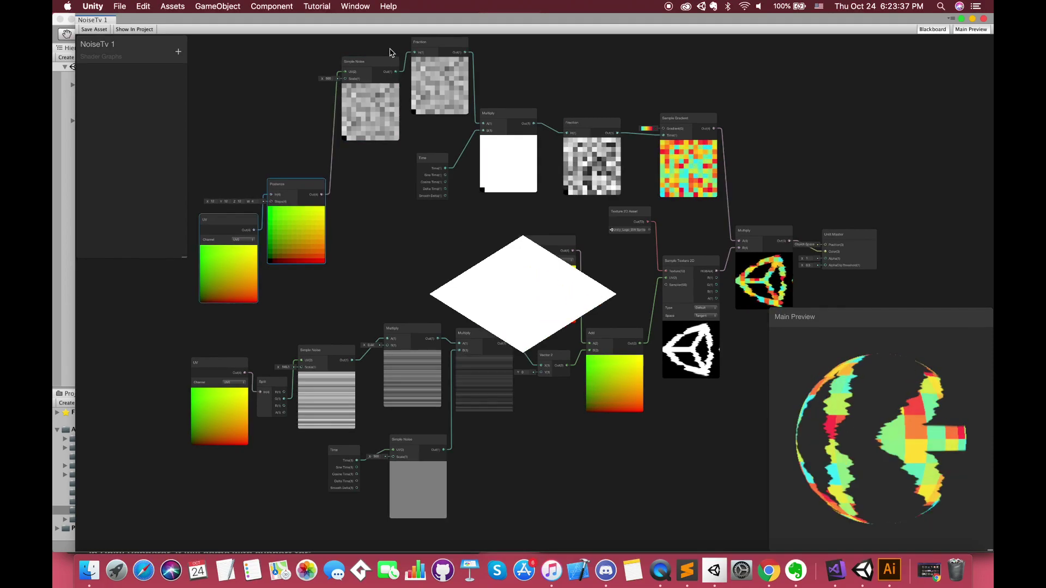